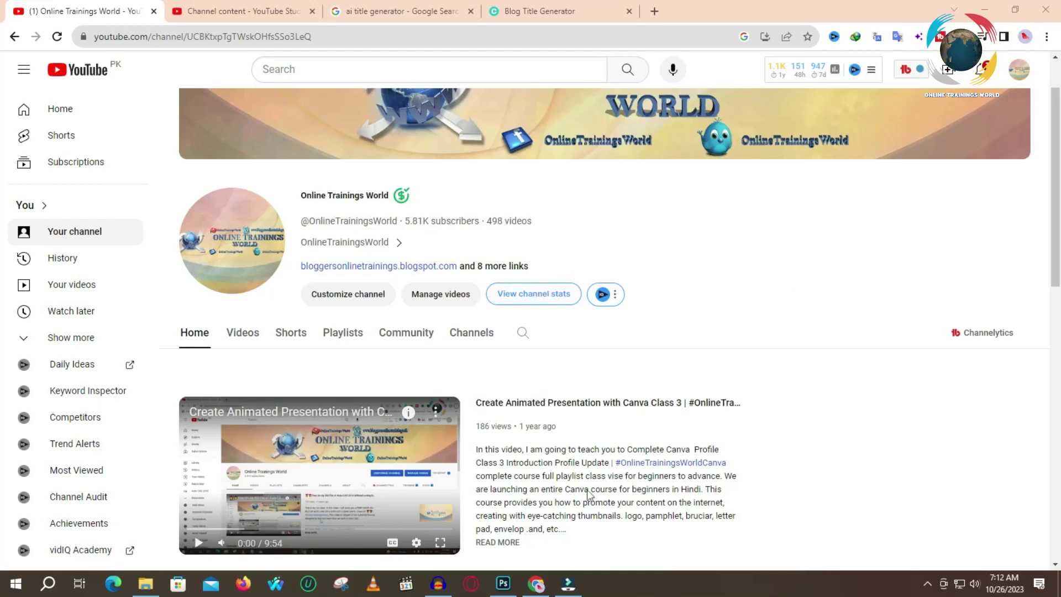
Switch to File Explorer and open Disk Cleanup from the properties of Local Disk (C:)
{"action": "left_click", "coordinate": [503, 583]}
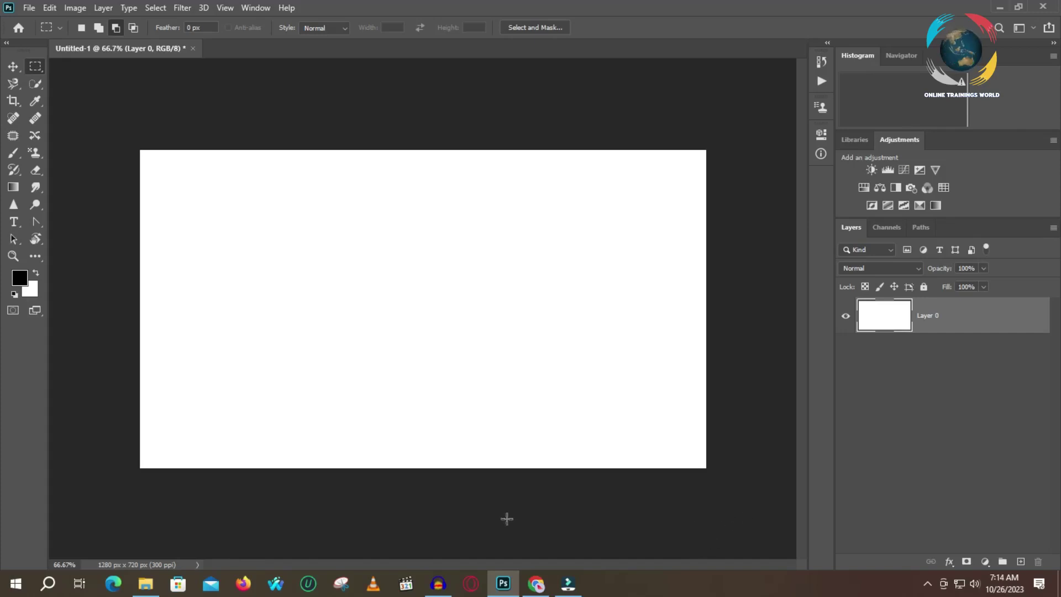
{"action": "left_click", "coordinate": [145, 585]}
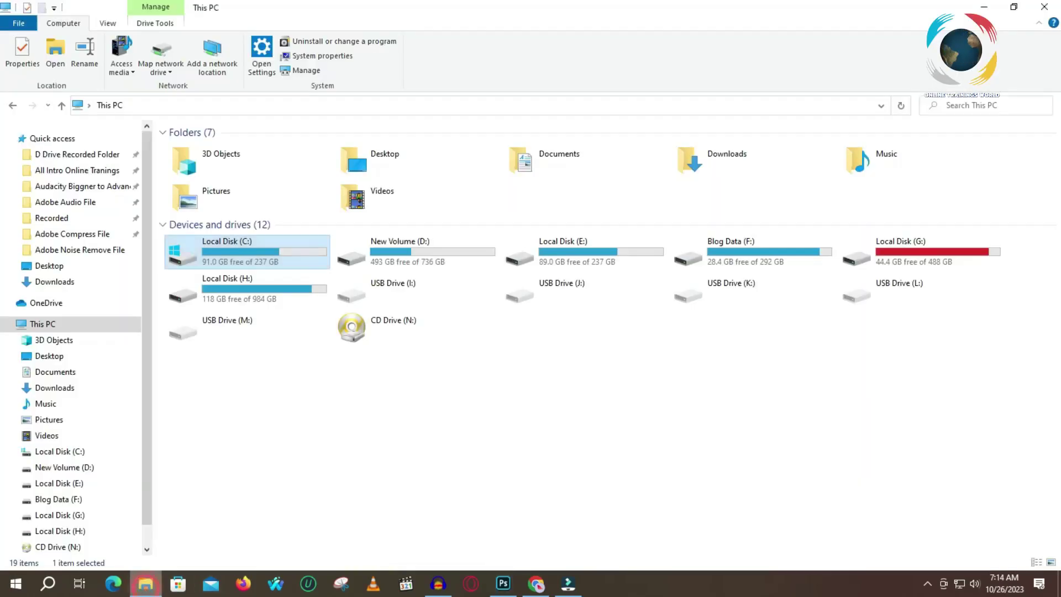
{"action": "right_click", "coordinate": [231, 255]}
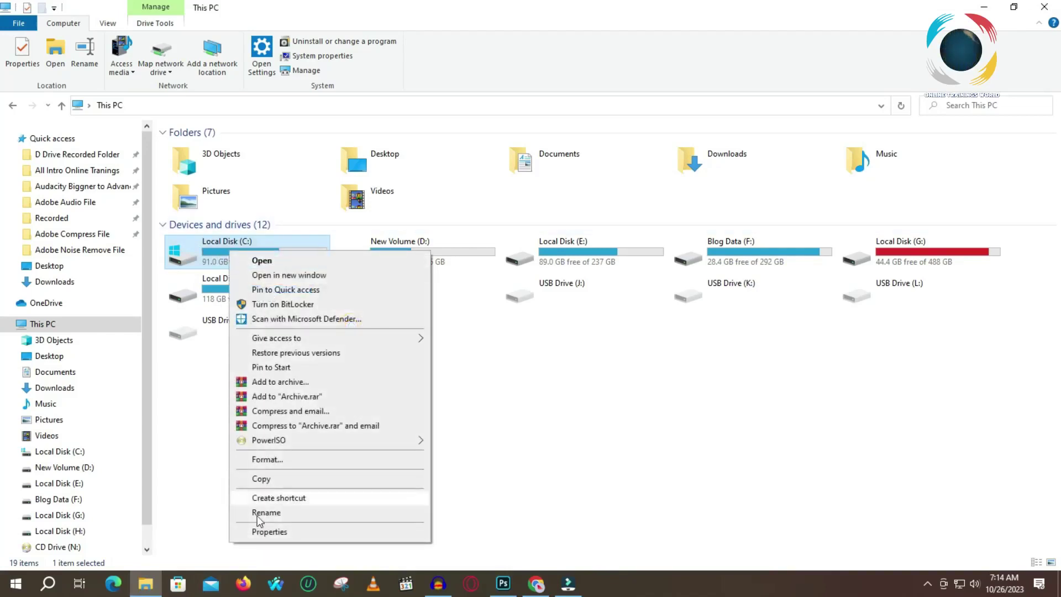
{"action": "left_click", "coordinate": [246, 531]}
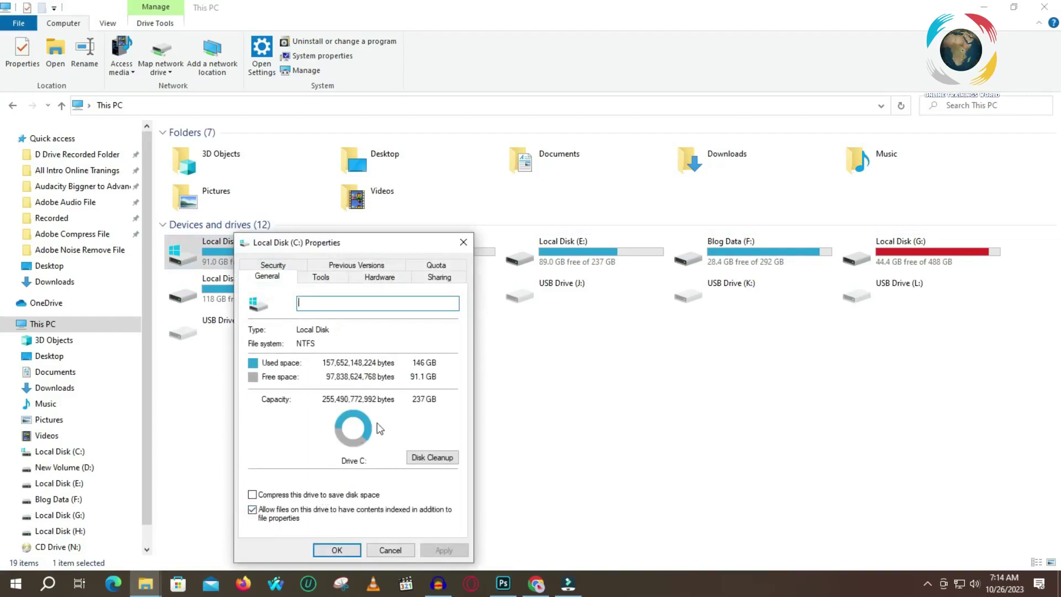
{"action": "left_click", "coordinate": [426, 457]}
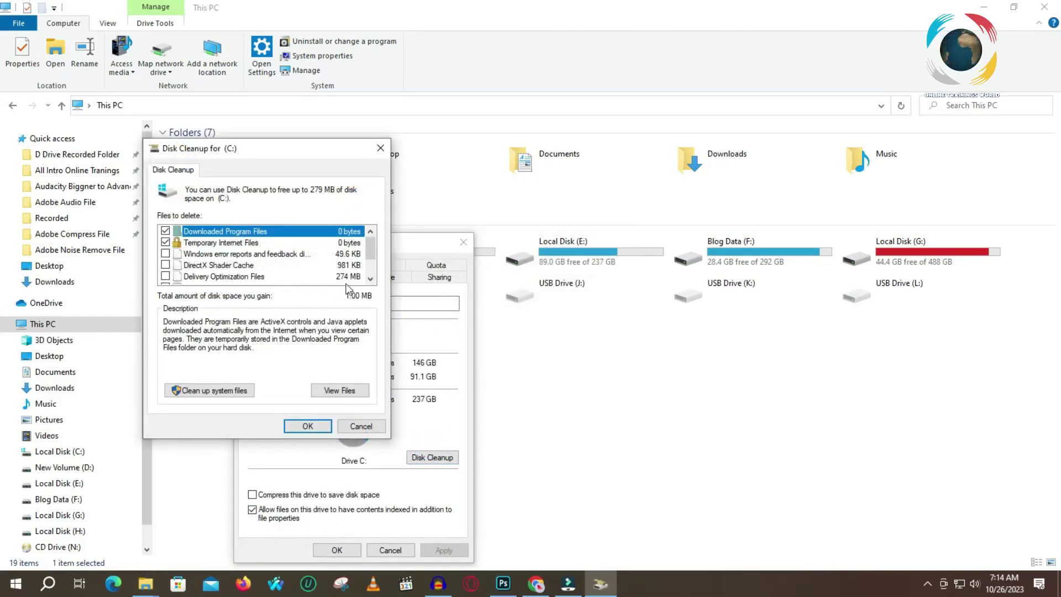
Include Temporary files in the cleanup of drive C:, permanently delete the chosen files, and close the drive's properties
{"action": "left_click_drag", "start_coordinate": [374, 256], "coordinate": [376, 270]}
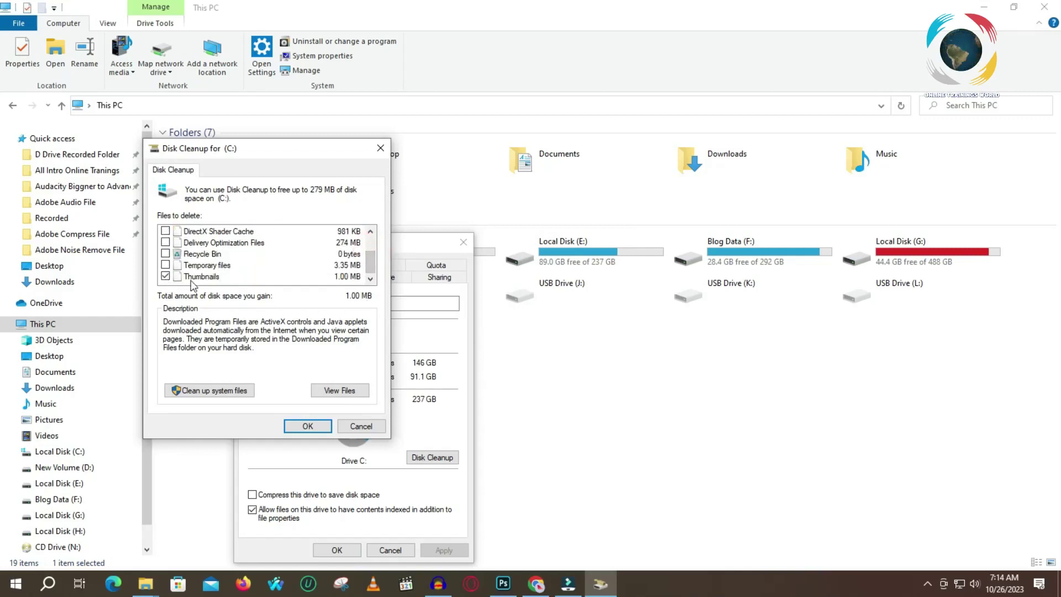
{"action": "left_click", "coordinate": [165, 264]}
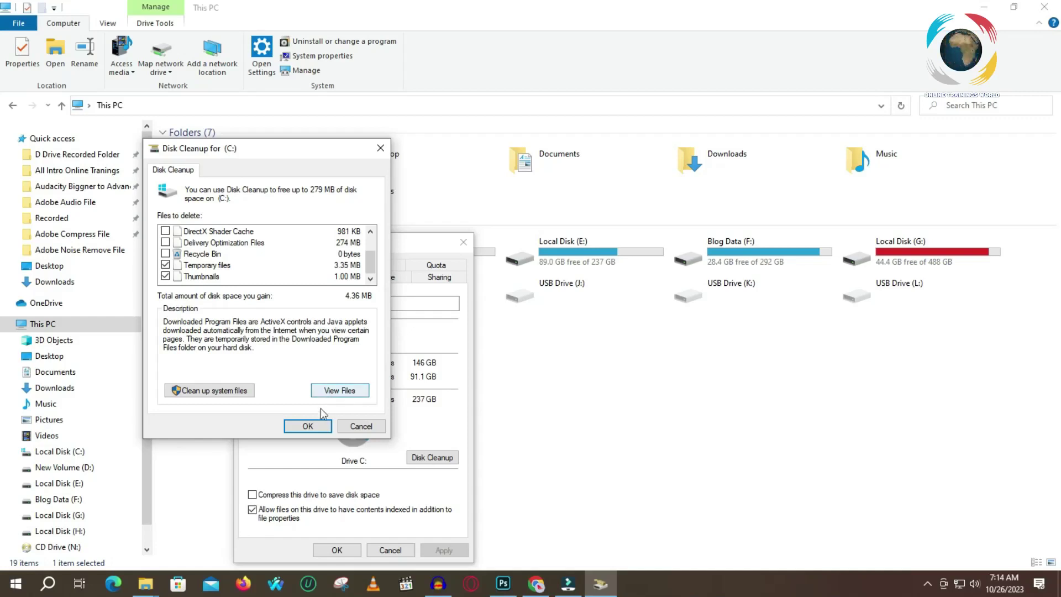
{"action": "left_click", "coordinate": [308, 426]}
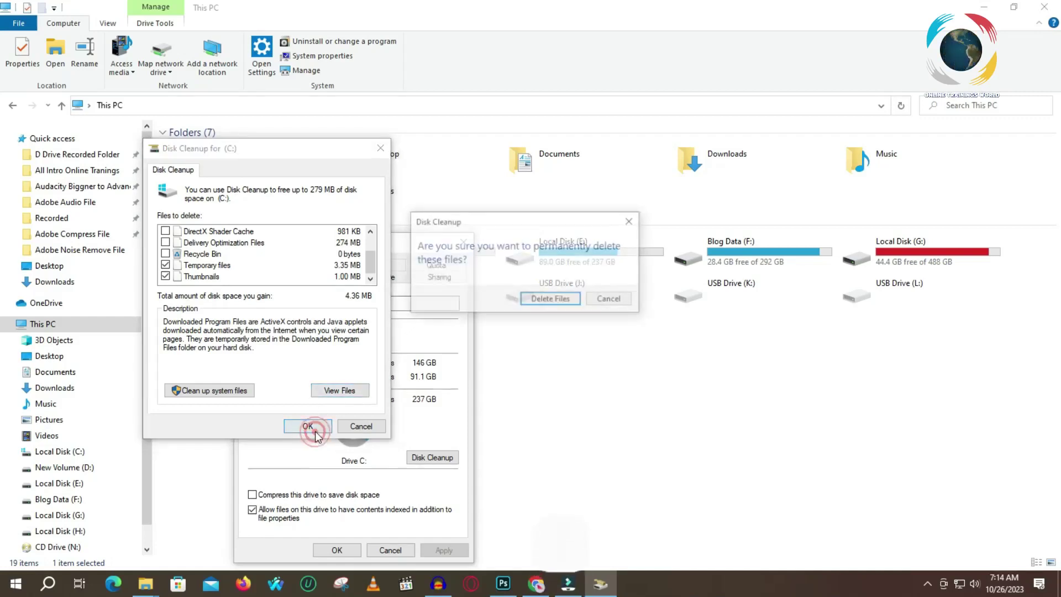
{"action": "left_click", "coordinate": [551, 300]}
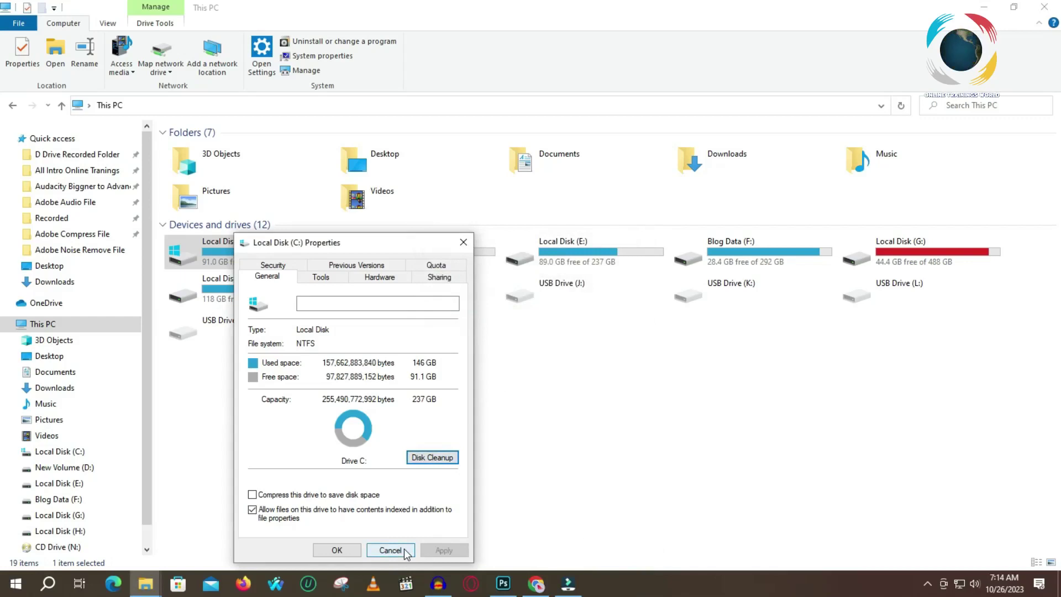
{"action": "left_click", "coordinate": [351, 551]}
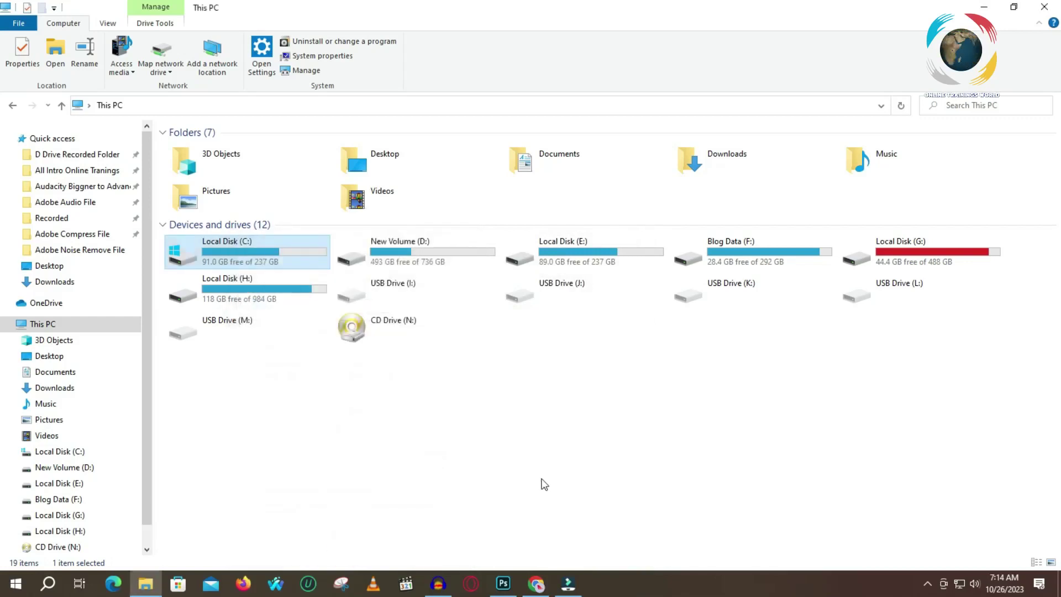
Switch to Photoshop and try a memory allocation of 9469 MB in the Performance preferences, then discard the change
{"action": "left_click", "coordinate": [502, 584]}
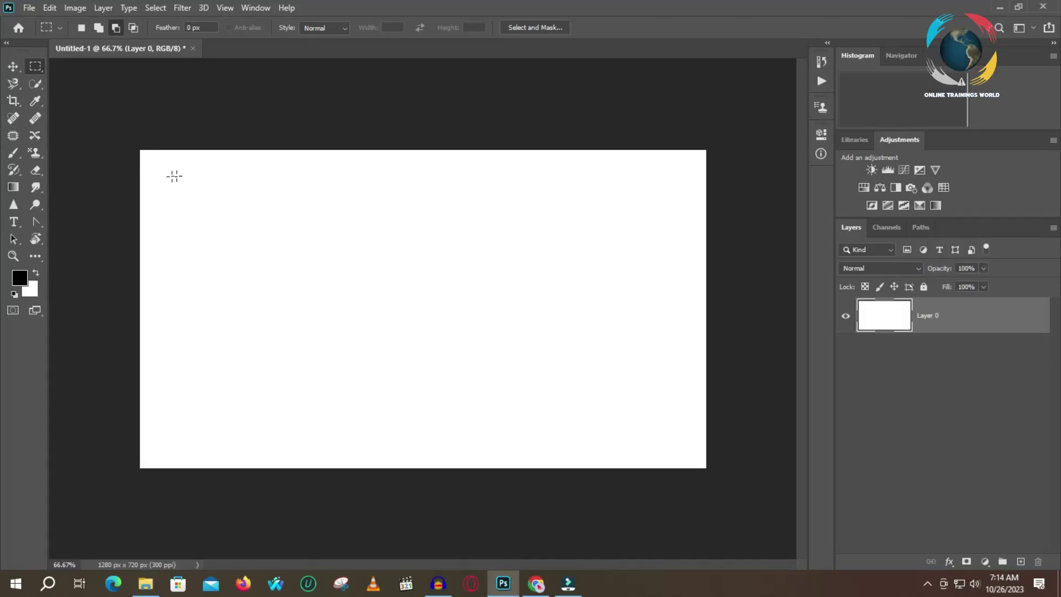
{"action": "left_click", "coordinate": [50, 8]}
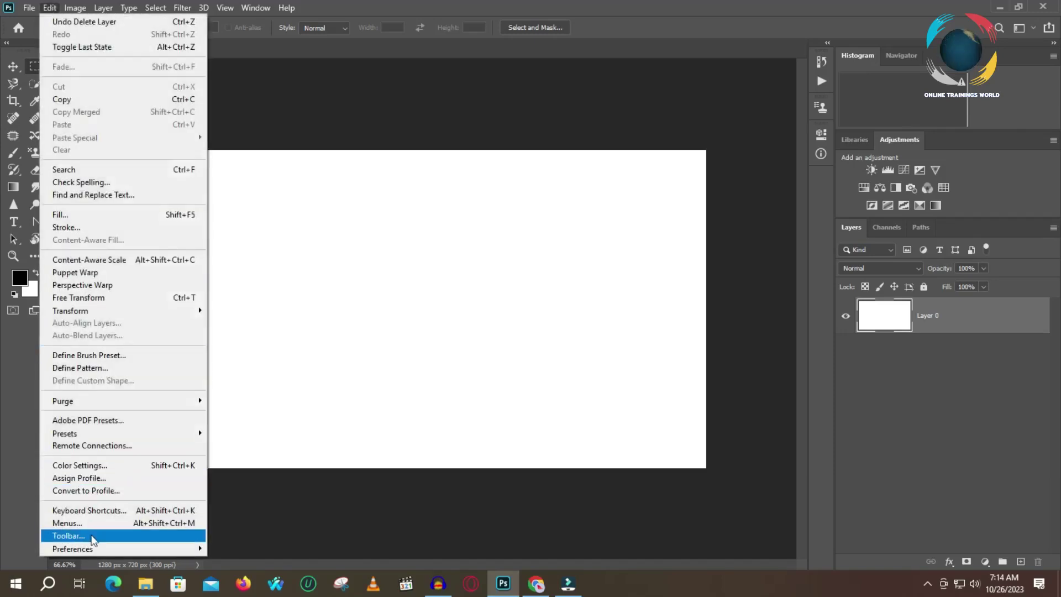
{"action": "left_click", "coordinate": [88, 545]}
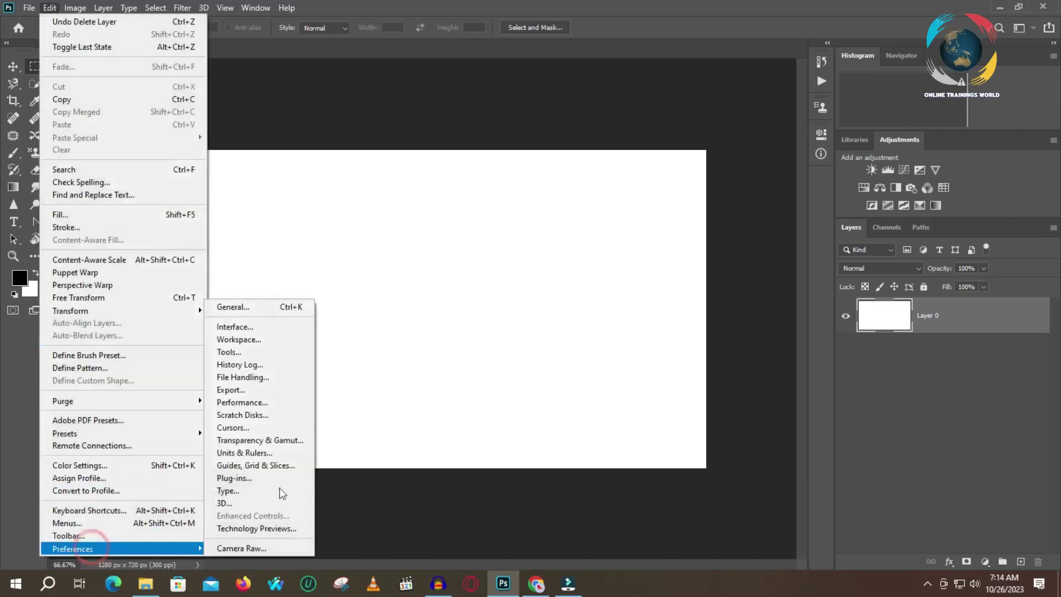
{"action": "left_click", "coordinate": [250, 406]}
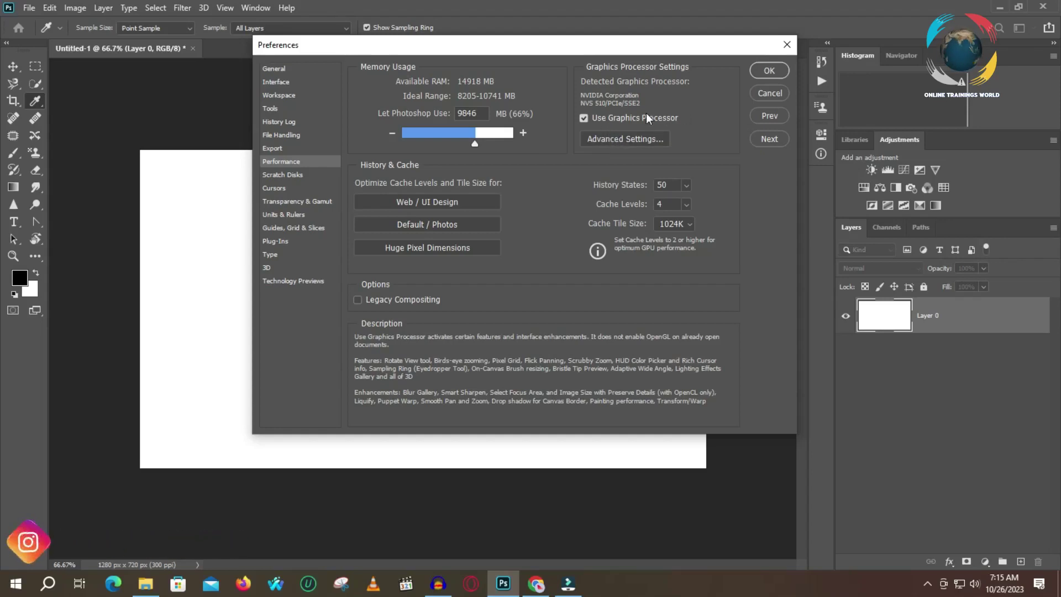
{"action": "mouse_move", "coordinate": [474, 144]}
{"action": "left_click_drag", "start_coordinate": [473, 144], "coordinate": [473, 142]}
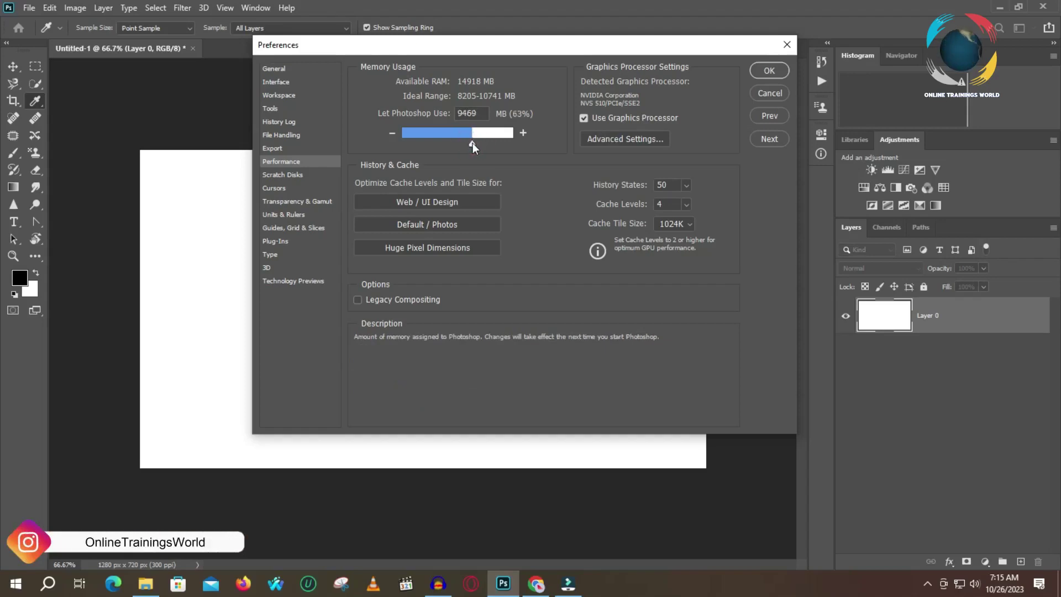
{"action": "key", "text": "m"}
{"action": "left_click", "coordinate": [768, 93]}
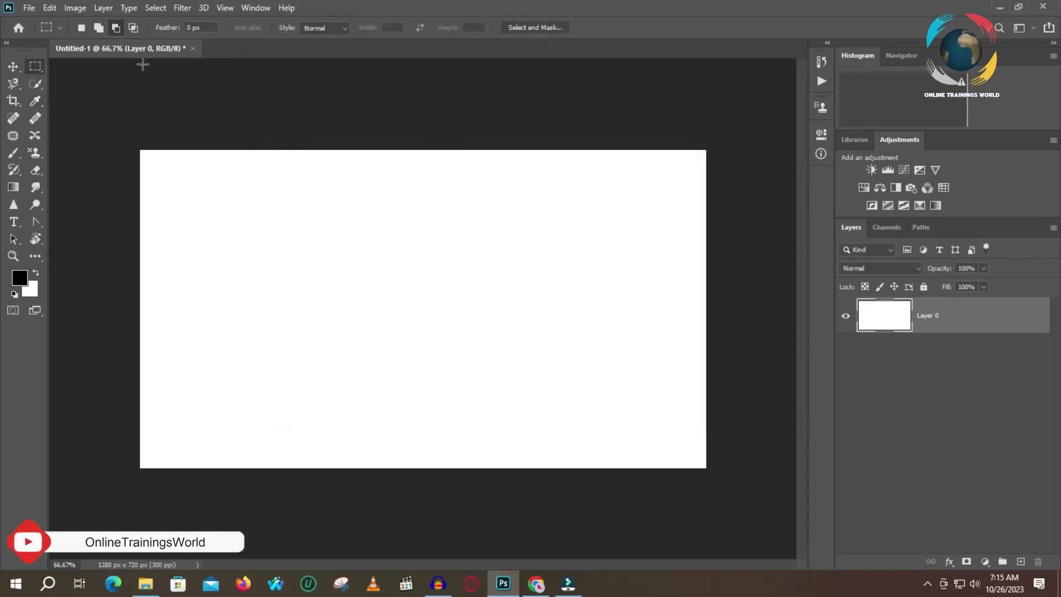
Review which drives are active in the Scratch Disks preferences and close the preferences
{"action": "left_click", "coordinate": [53, 7]}
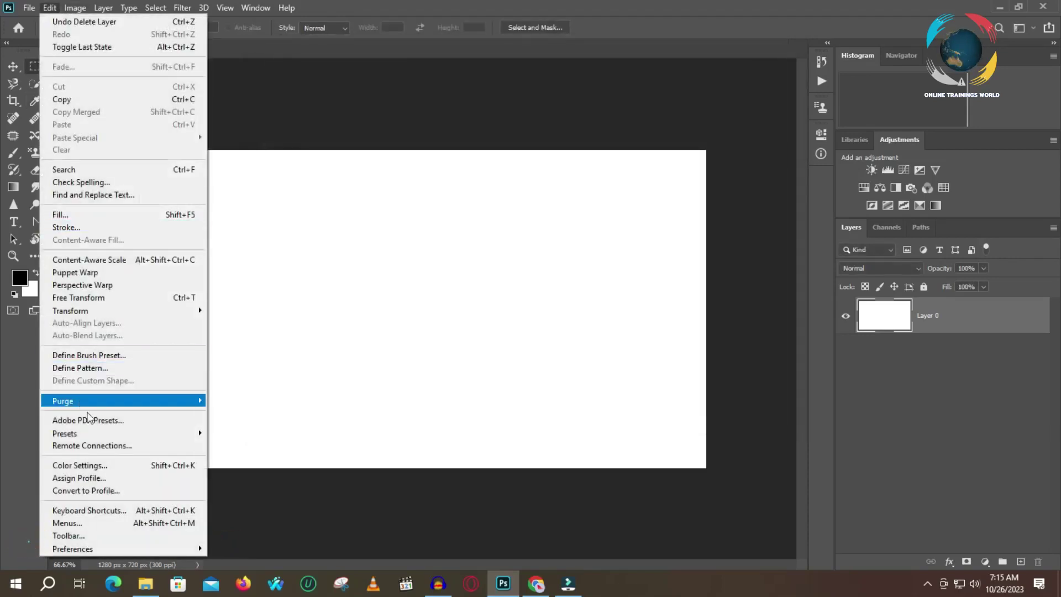
{"action": "mouse_move", "coordinate": [82, 549]}
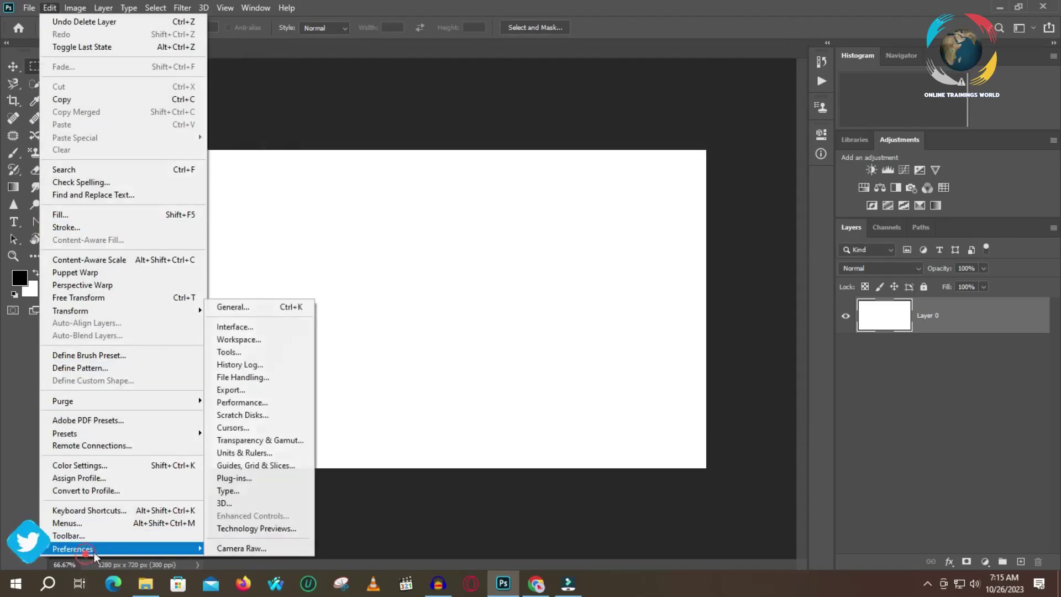
{"action": "left_click", "coordinate": [243, 414]}
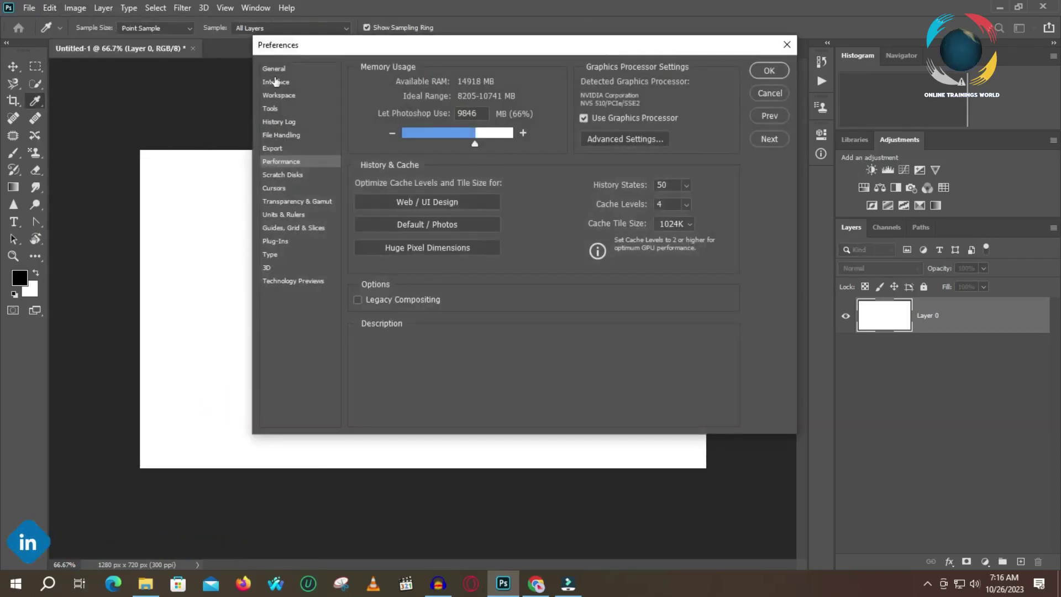
{"action": "left_click", "coordinate": [274, 176]}
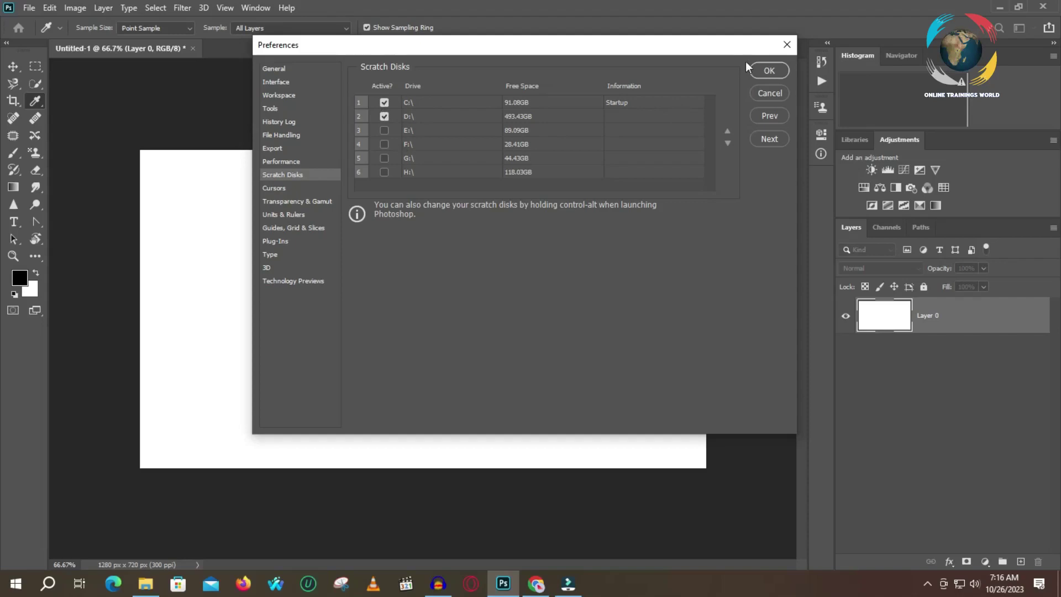
{"action": "left_click", "coordinate": [767, 73]}
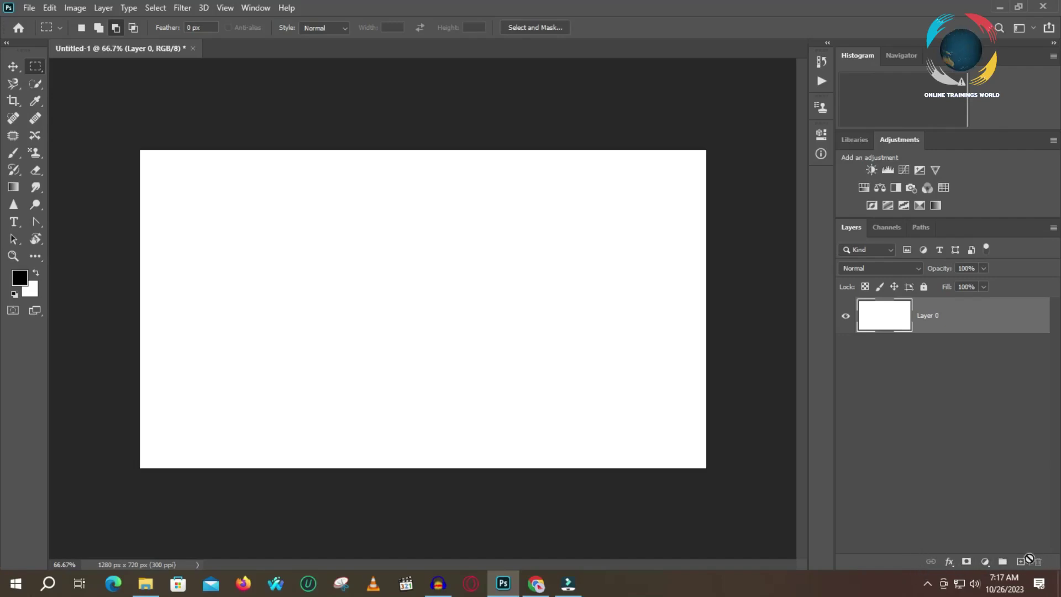
Add a Solid Color fill layer above Layer 0 with the red color b12929
{"action": "left_click", "coordinate": [986, 563]}
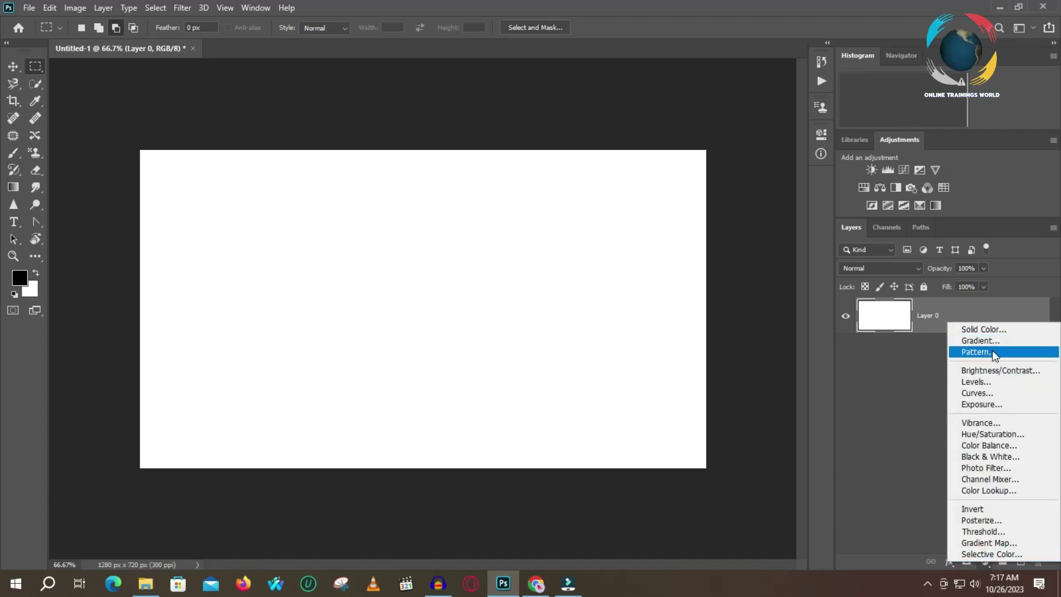
{"action": "left_click", "coordinate": [991, 331]}
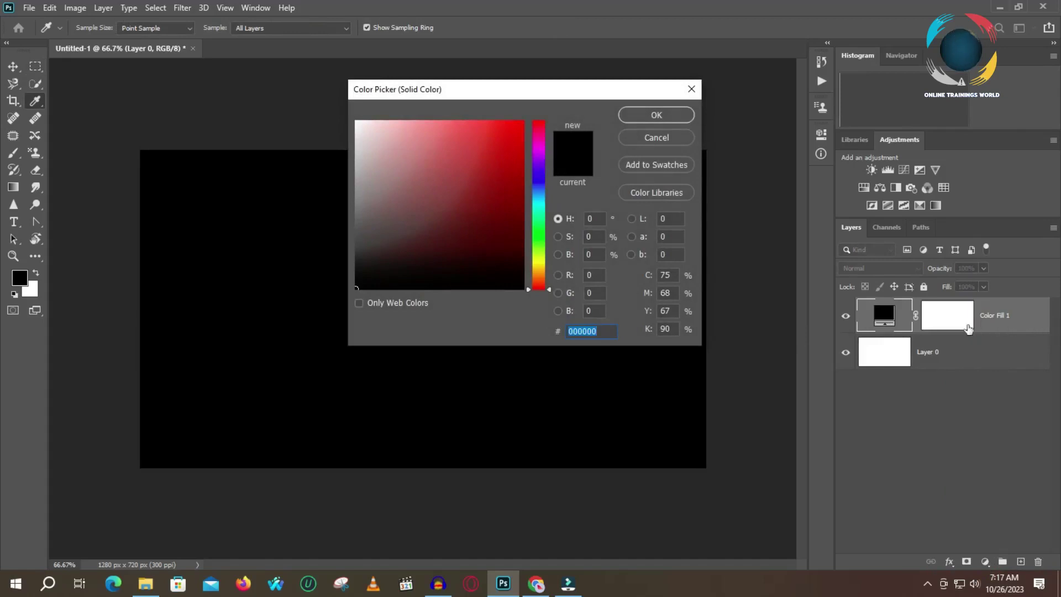
{"action": "left_click", "coordinate": [485, 172]}
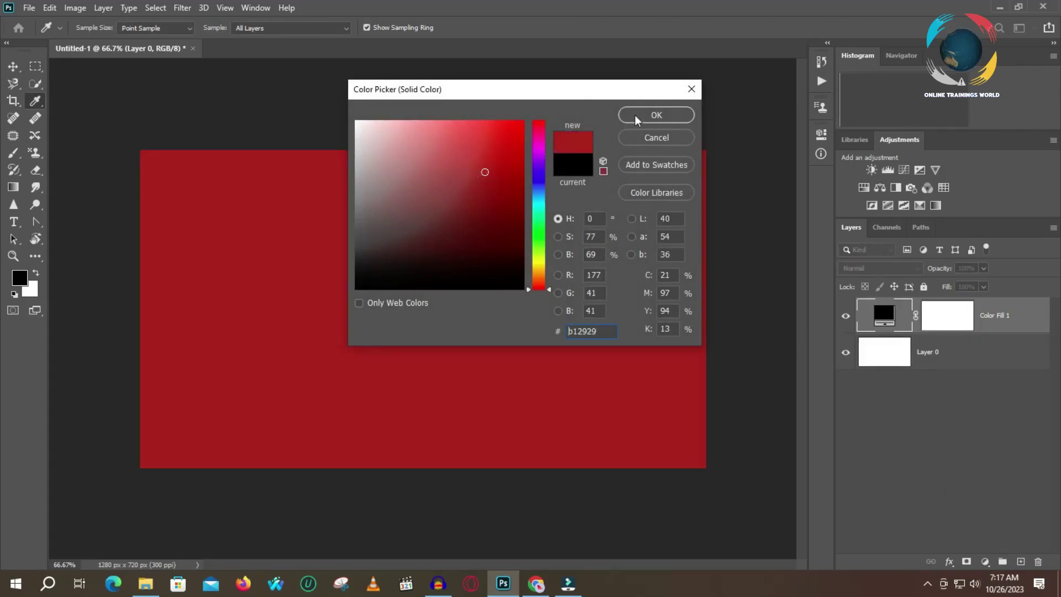
{"action": "left_click", "coordinate": [656, 115]}
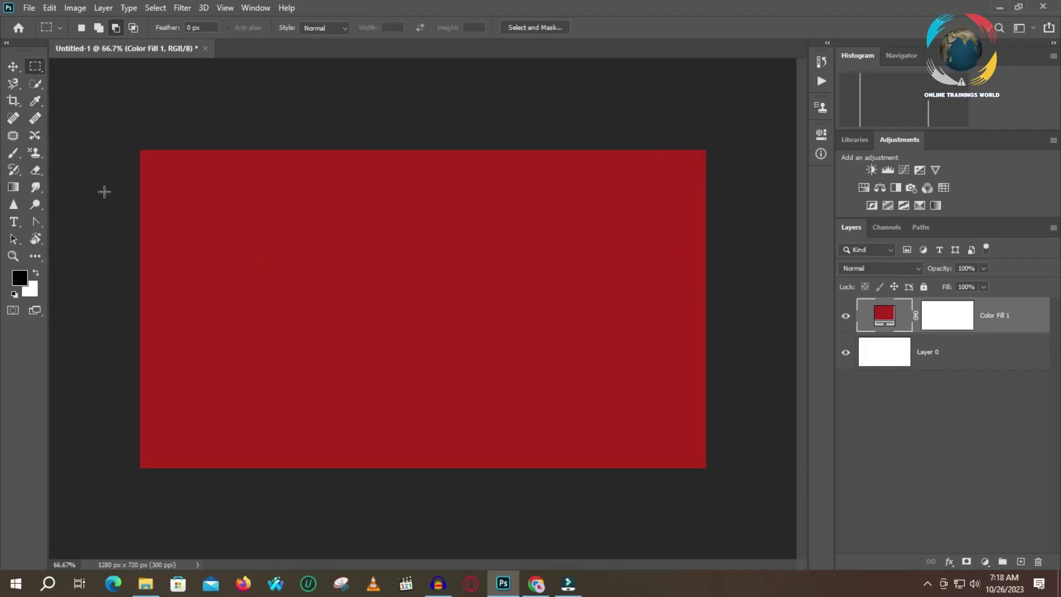
Paint overlapping horizontal black brush strokes on the red fill layer's mask, covering the upper third of the canvas
{"action": "left_click", "coordinate": [959, 320]}
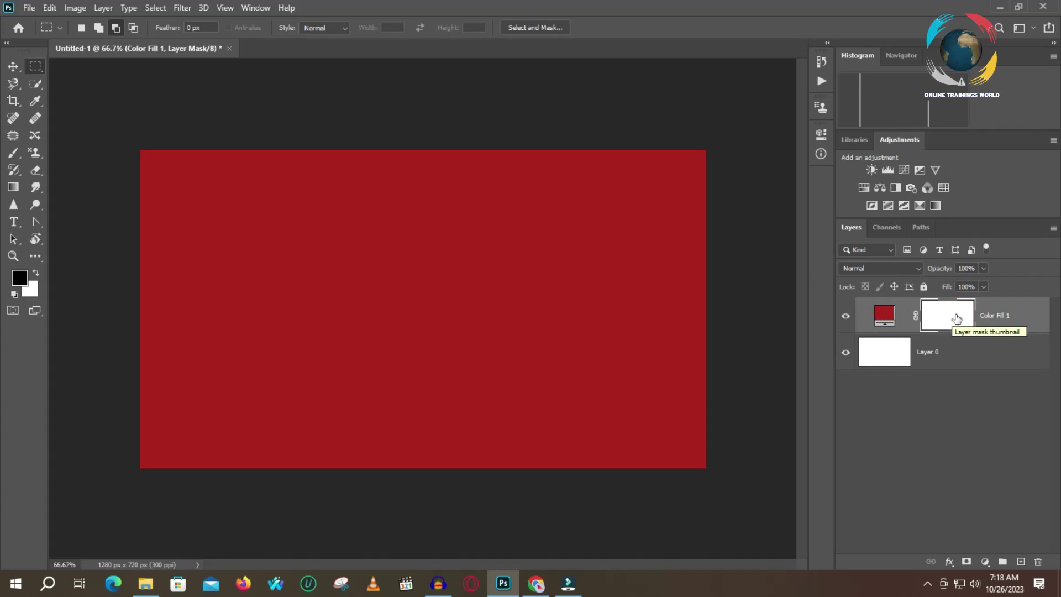
{"action": "left_click", "coordinate": [14, 155]}
{"action": "left_click", "coordinate": [52, 156]}
{"action": "left_click", "coordinate": [111, 156]}
{"action": "mouse_move", "coordinate": [111, 156]}
{"action": "left_mouse_down"}
{"action": "mouse_move", "coordinate": [726, 165]}
{"action": "mouse_move", "coordinate": [132, 160]}
{"action": "mouse_move", "coordinate": [723, 166]}
{"action": "mouse_move", "coordinate": [133, 176]}
{"action": "mouse_move", "coordinate": [709, 180]}
{"action": "mouse_move", "coordinate": [128, 186]}
{"action": "mouse_move", "coordinate": [732, 183]}
{"action": "mouse_move", "coordinate": [566, 179]}
{"action": "mouse_move", "coordinate": [715, 165]}
{"action": "mouse_move", "coordinate": [599, 160]}
{"action": "mouse_move", "coordinate": [663, 157]}
{"action": "left_mouse_up"}
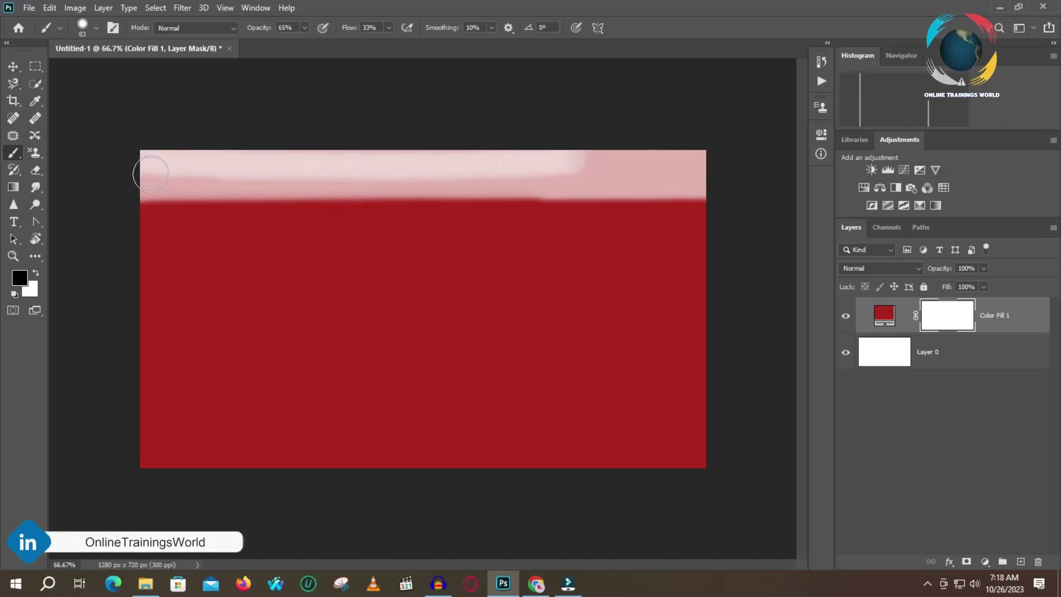
{"action": "mouse_move", "coordinate": [713, 171]}
{"action": "left_mouse_down"}
{"action": "mouse_move", "coordinate": [277, 172]}
{"action": "mouse_move", "coordinate": [142, 161]}
{"action": "mouse_move", "coordinate": [727, 154]}
{"action": "mouse_move", "coordinate": [139, 160]}
{"action": "mouse_move", "coordinate": [137, 184]}
{"action": "mouse_move", "coordinate": [722, 199]}
{"action": "mouse_move", "coordinate": [564, 212]}
{"action": "mouse_move", "coordinate": [138, 213]}
{"action": "mouse_move", "coordinate": [211, 226]}
{"action": "mouse_move", "coordinate": [708, 227]}
{"action": "mouse_move", "coordinate": [601, 237]}
{"action": "mouse_move", "coordinate": [138, 233]}
{"action": "left_mouse_up"}
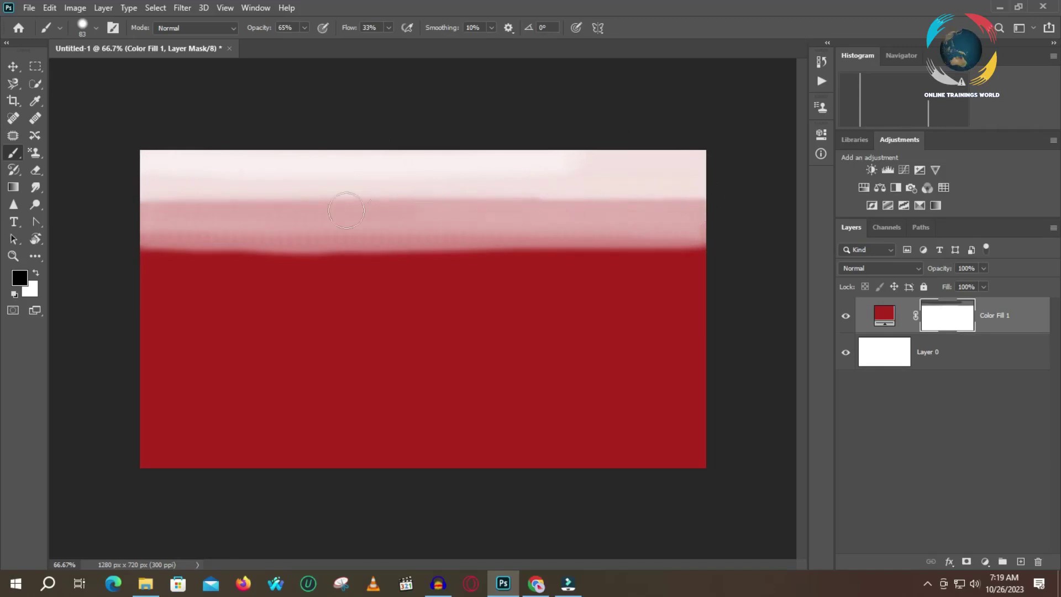
{"action": "left_click_drag", "start_coordinate": [141, 235], "coordinate": [746, 230]}
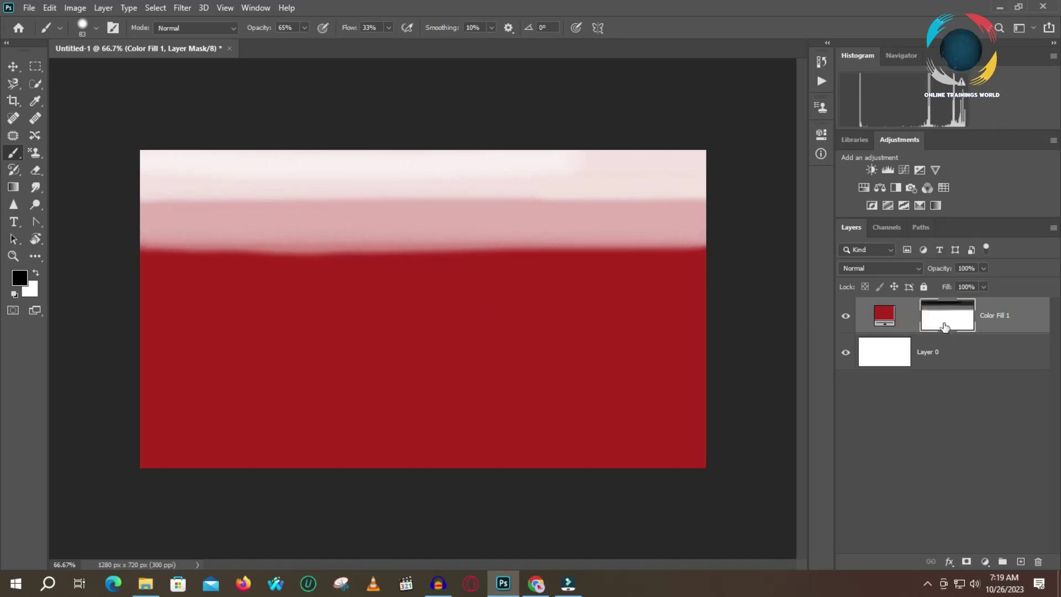
With the red fill layer's mask active, draw a large rectangular marquee selection over the lower, mostly red part of the canvas
{"action": "left_click", "coordinate": [909, 320]}
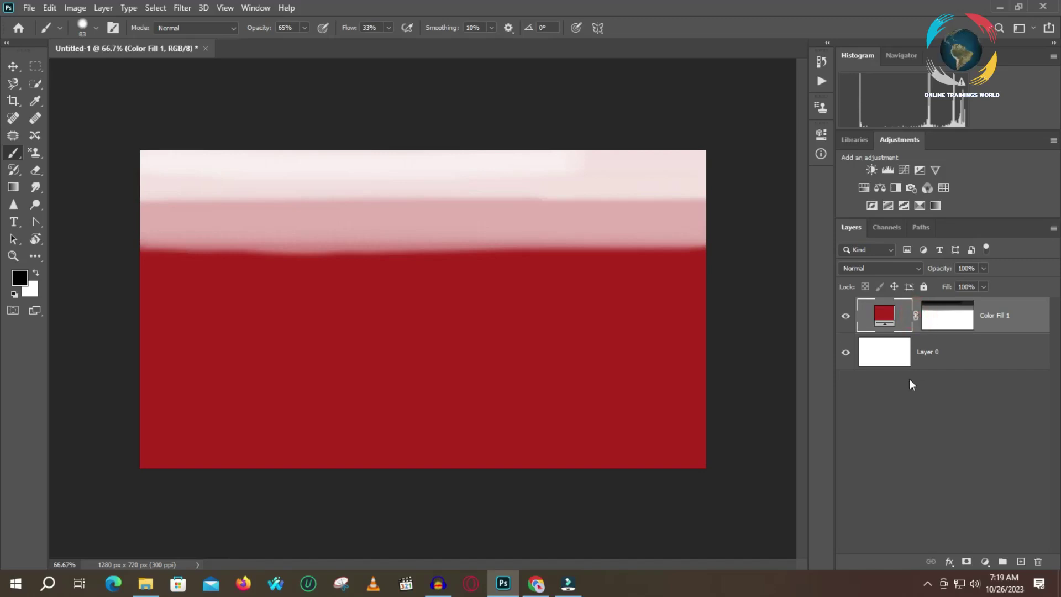
{"action": "left_click", "coordinate": [935, 316]}
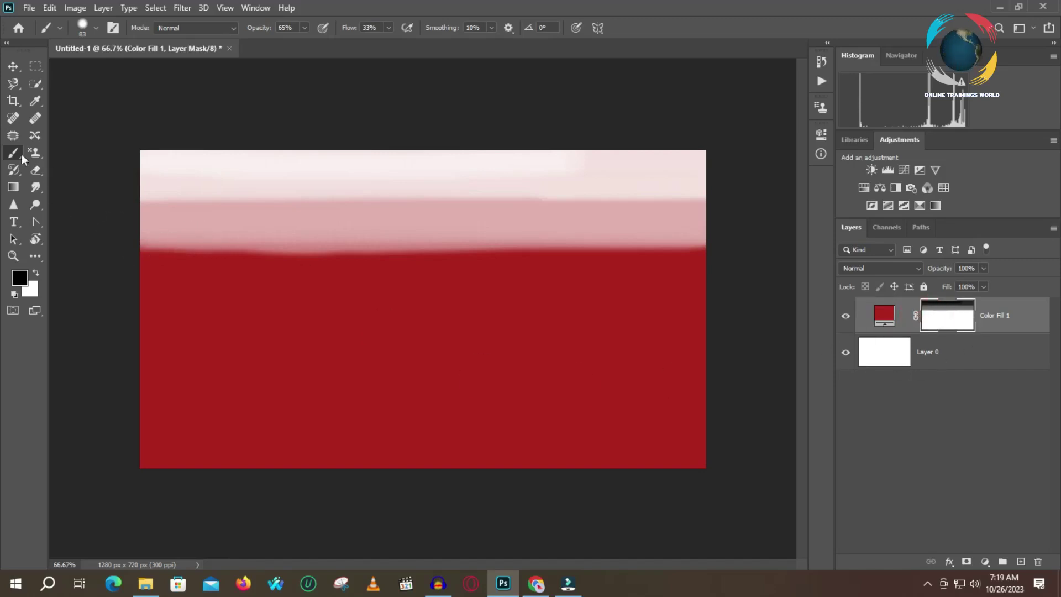
{"action": "left_click", "coordinate": [33, 67]}
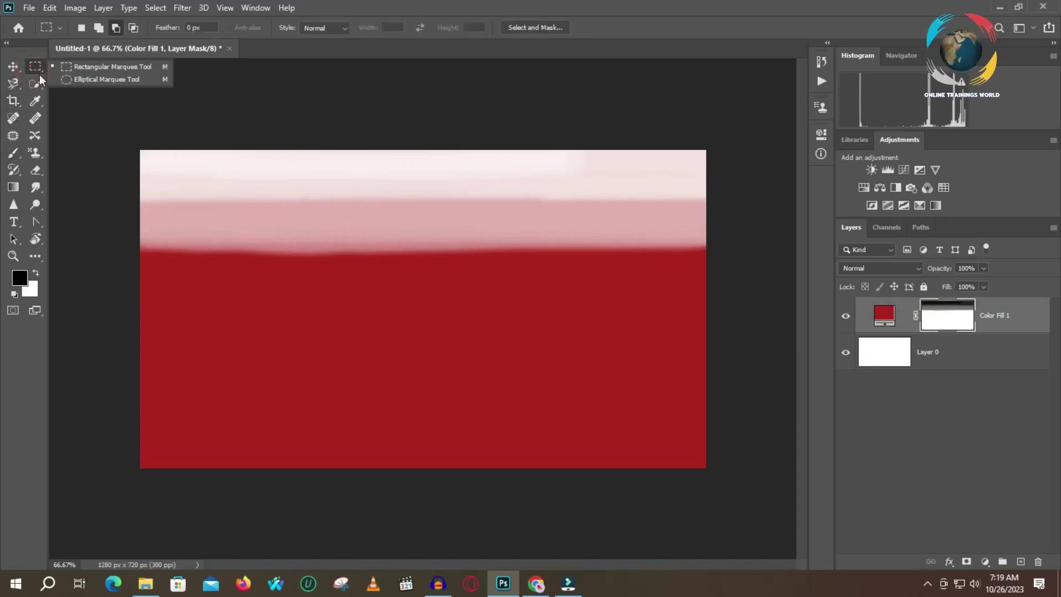
{"action": "left_click", "coordinate": [74, 68]}
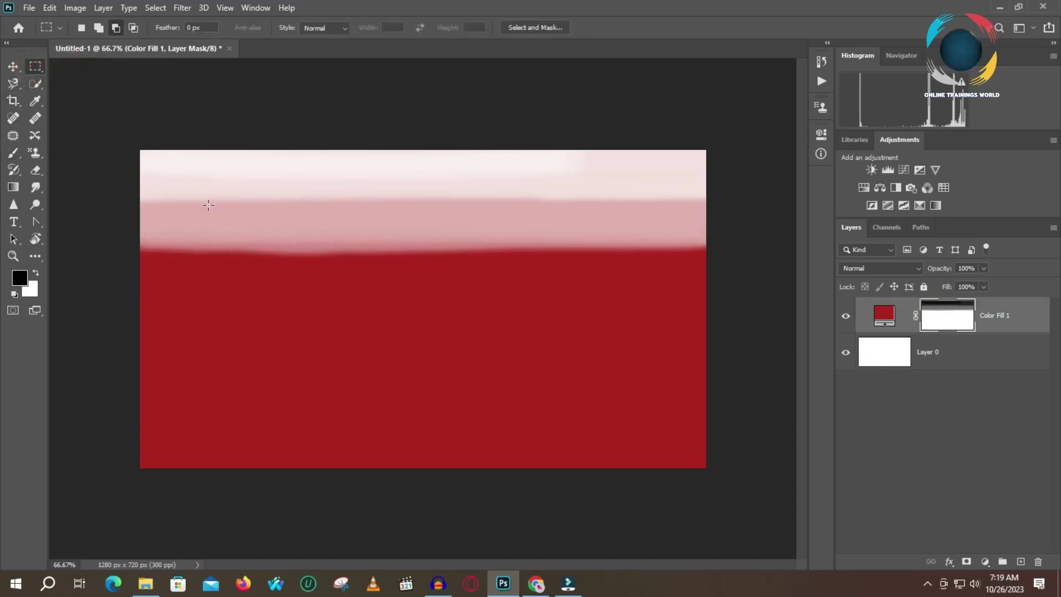
{"action": "left_click_drag", "start_coordinate": [216, 221], "coordinate": [683, 430]}
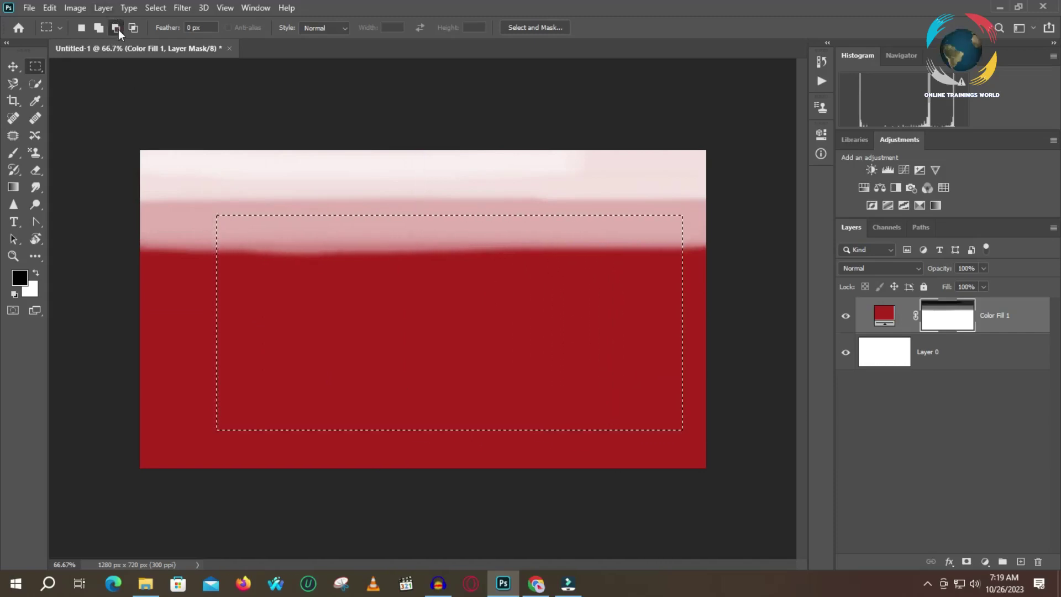
Subtract three narrow vertical strips from the rectangular selection to split it into four separate columns
{"action": "left_click_drag", "start_coordinate": [285, 266], "coordinate": [308, 443]}
{"action": "left_click_drag", "start_coordinate": [434, 197], "coordinate": [451, 436]}
{"action": "left_click_drag", "start_coordinate": [576, 200], "coordinate": [594, 440]}
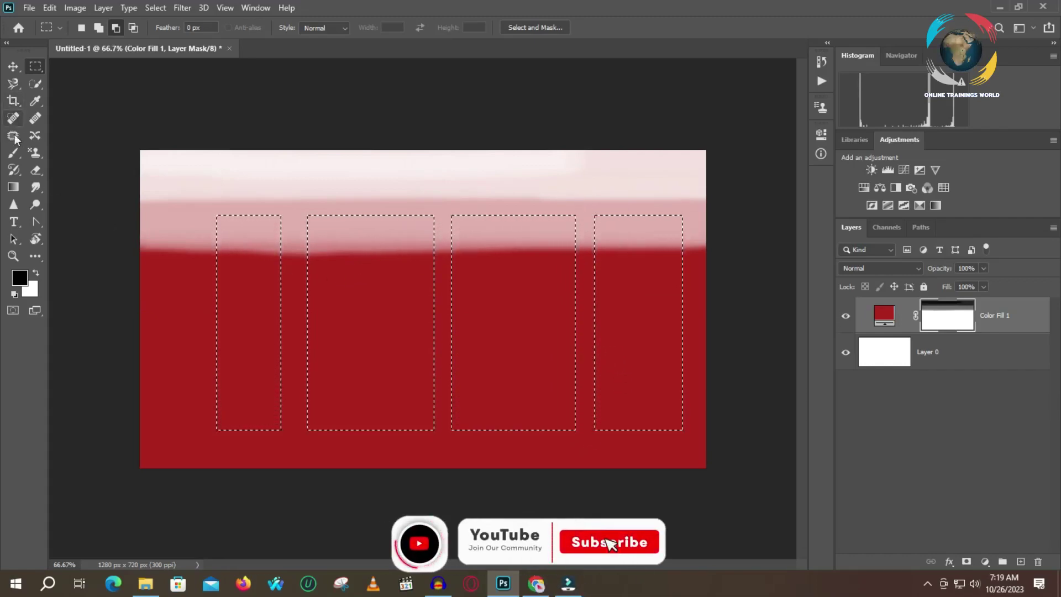
With the Brush tool, paint black on the red fill layer's mask inside the four selected columns, covering mainly the first two and the others' upper parts
{"action": "left_click", "coordinate": [13, 152]}
{"action": "mouse_move", "coordinate": [227, 226]}
{"action": "left_mouse_down"}
{"action": "mouse_move", "coordinate": [236, 426]}
{"action": "mouse_move", "coordinate": [274, 427]}
{"action": "left_mouse_up"}
{"action": "mouse_move", "coordinate": [273, 342]}
{"action": "left_mouse_down"}
{"action": "mouse_move", "coordinate": [273, 213]}
{"action": "mouse_move", "coordinate": [256, 229]}
{"action": "mouse_move", "coordinate": [248, 292]}
{"action": "mouse_move", "coordinate": [253, 434]}
{"action": "mouse_move", "coordinate": [242, 232]}
{"action": "left_mouse_up"}
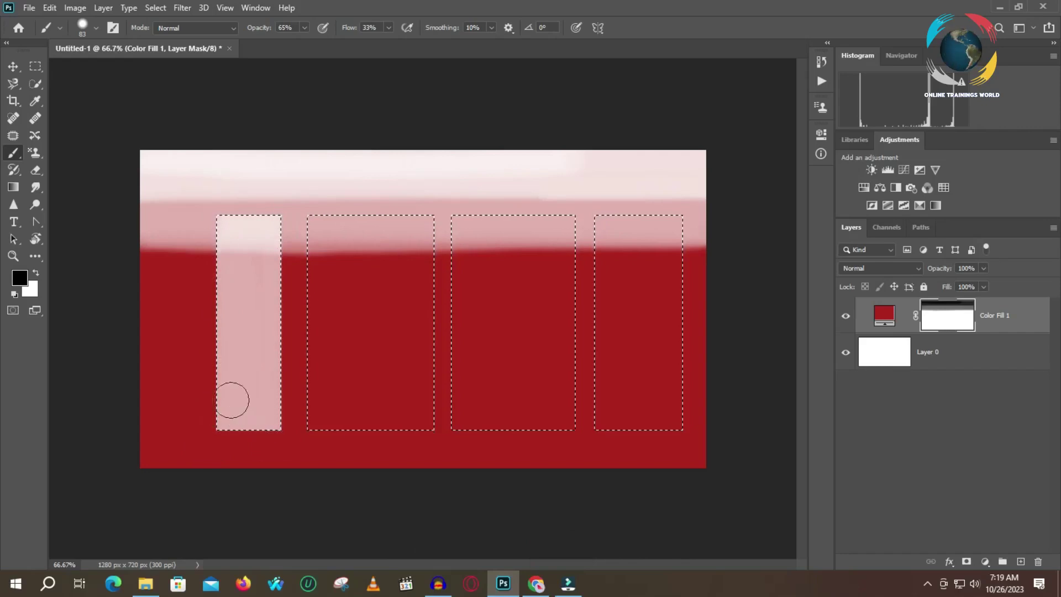
{"action": "left_click_drag", "start_coordinate": [268, 368], "coordinate": [265, 399]}
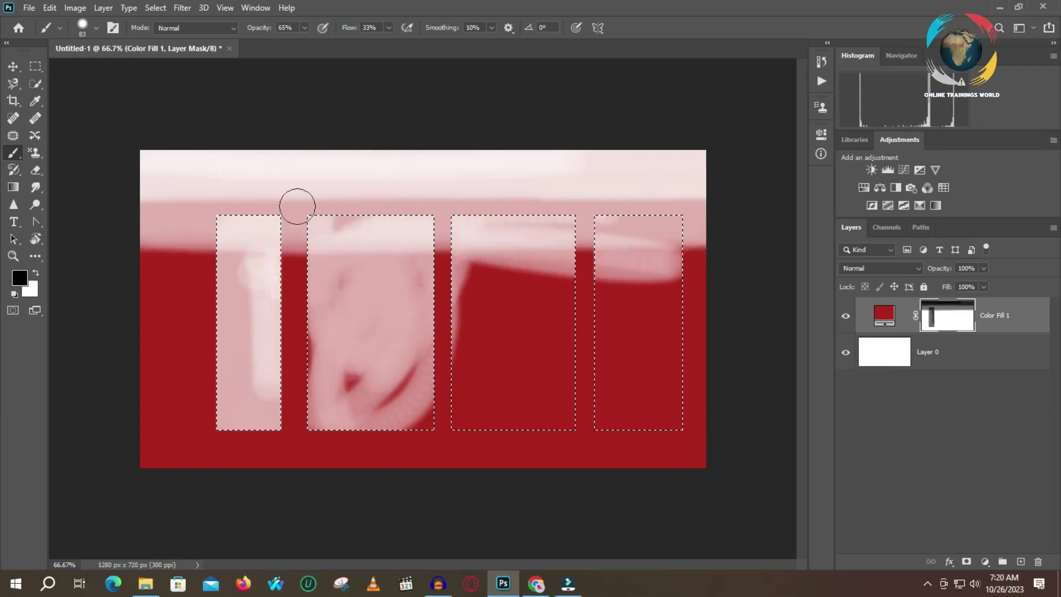
{"action": "left_click_drag", "start_coordinate": [202, 257], "coordinate": [273, 260]}
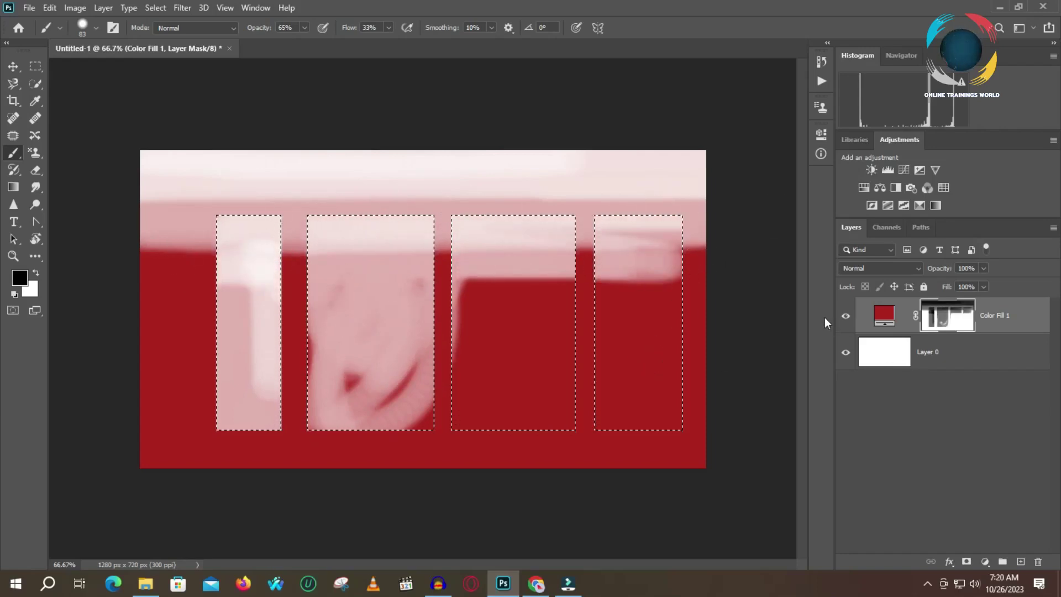
Hide the red fill layer and add a black 000000 Solid Color fill layer masked to the four-column selection
{"action": "left_click", "coordinate": [845, 316]}
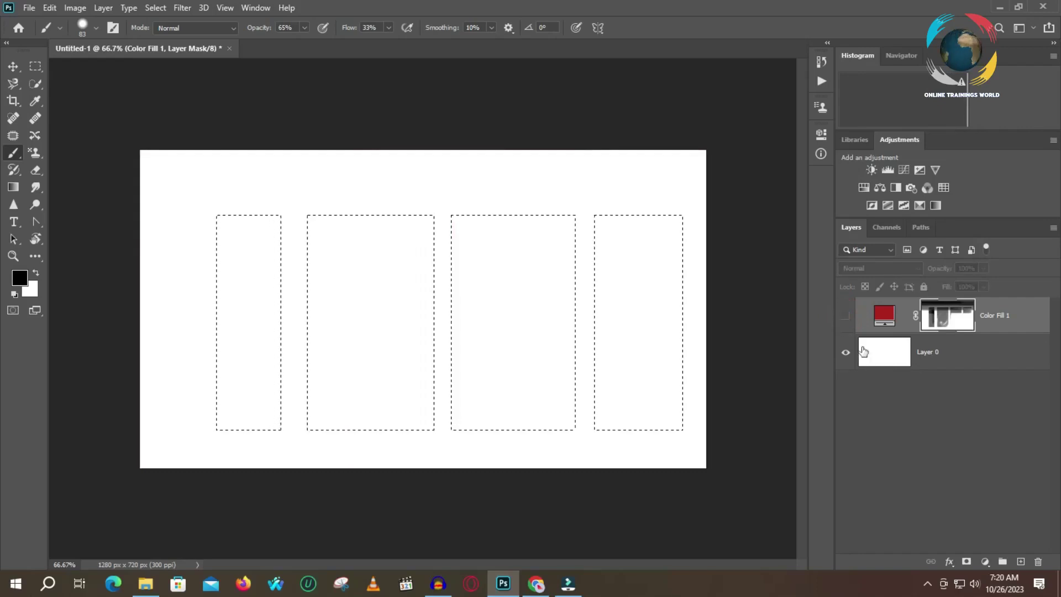
{"action": "left_click", "coordinate": [985, 562]}
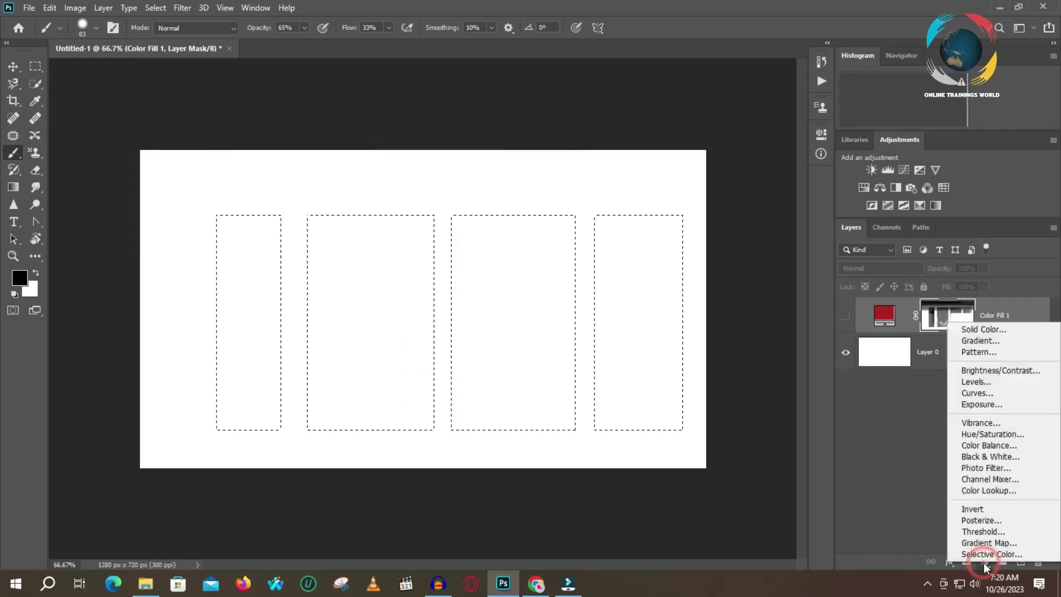
{"action": "left_click", "coordinate": [884, 474]}
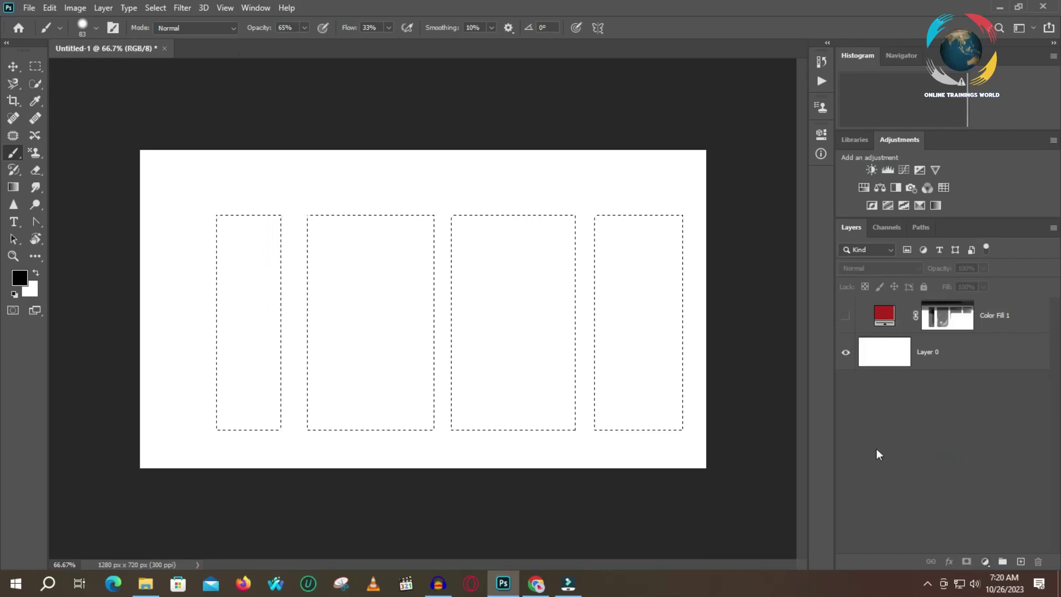
{"action": "left_click", "coordinate": [985, 562]}
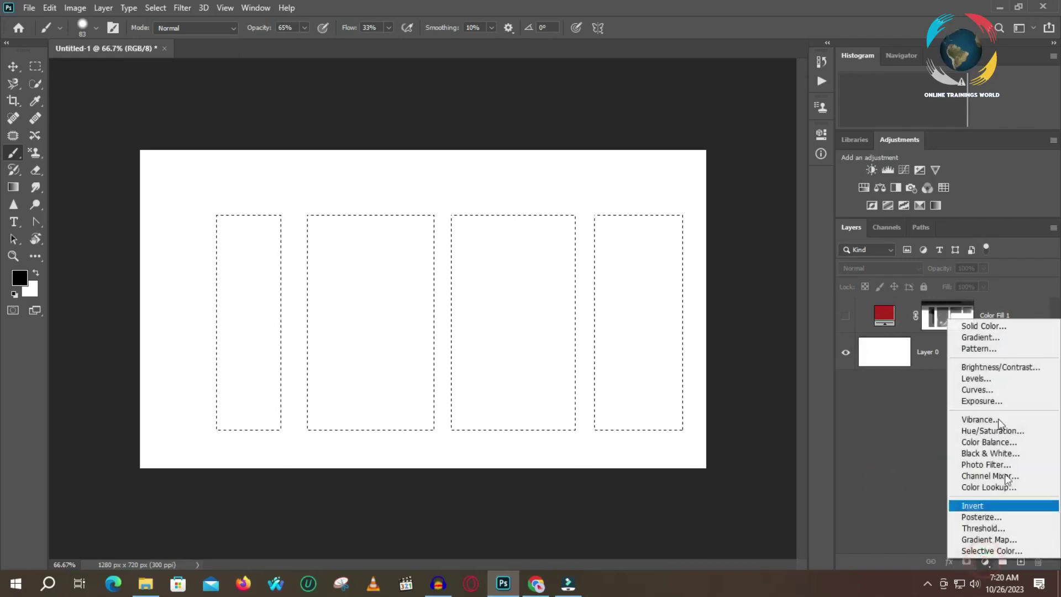
{"action": "left_click", "coordinate": [983, 326]}
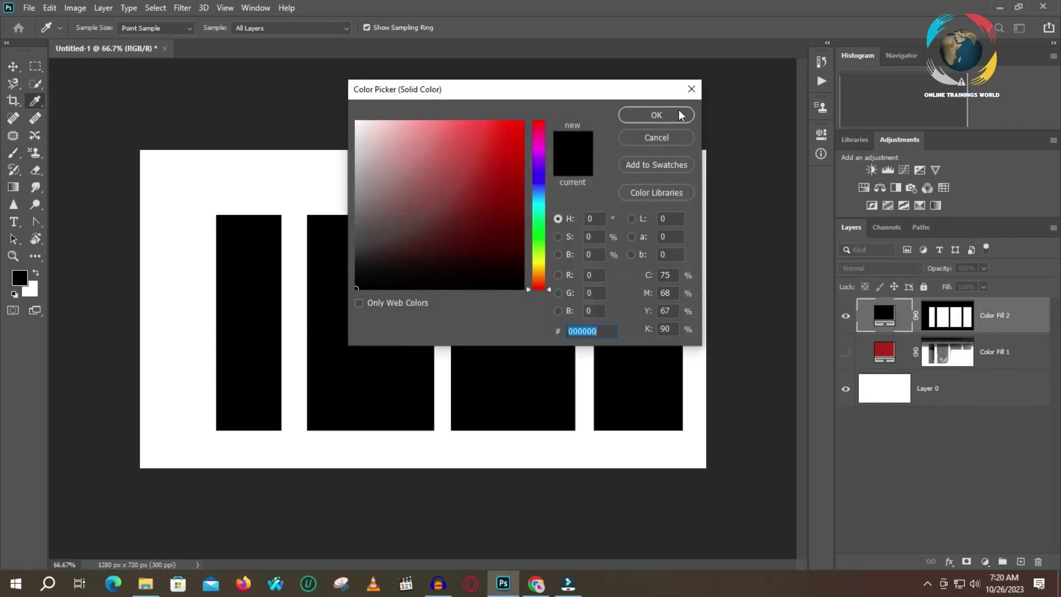
{"action": "left_click", "coordinate": [655, 115]}
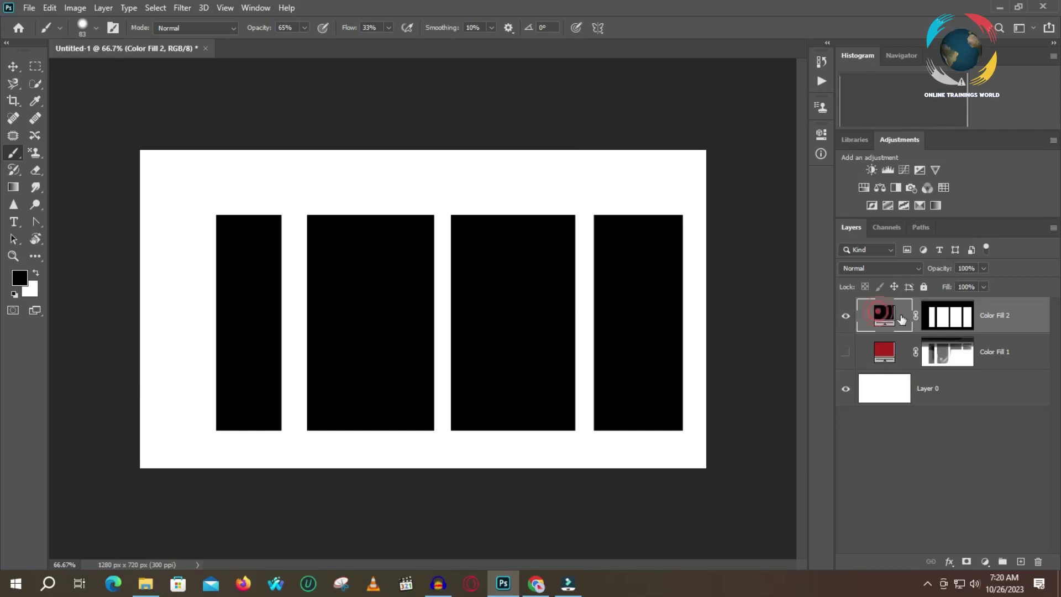
Change the new column fill layer's color to the muted reddish brown 745757
{"action": "double_click", "coordinate": [884, 316]}
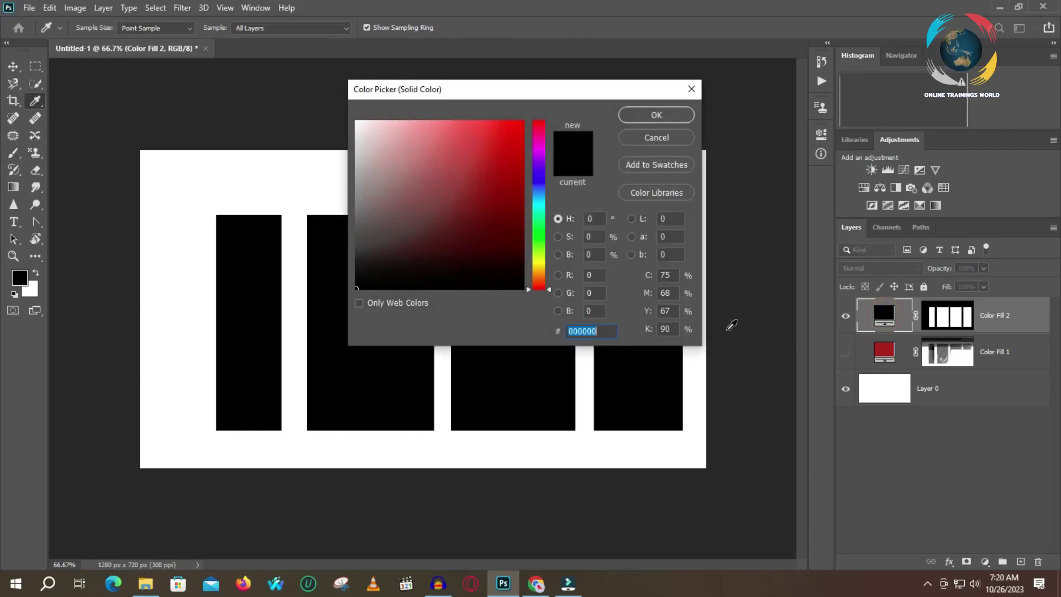
{"action": "mouse_move", "coordinate": [446, 198]}
{"action": "left_mouse_down"}
{"action": "mouse_move", "coordinate": [462, 147]}
{"action": "mouse_move", "coordinate": [409, 152]}
{"action": "mouse_move", "coordinate": [397, 212]}
{"action": "left_mouse_up"}
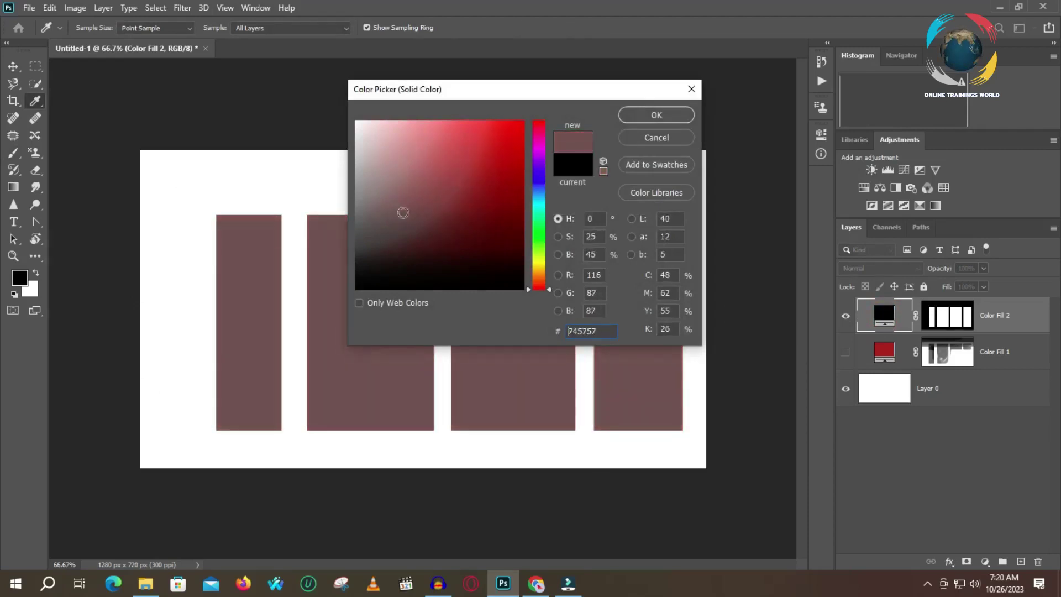
{"action": "left_click", "coordinate": [662, 115]}
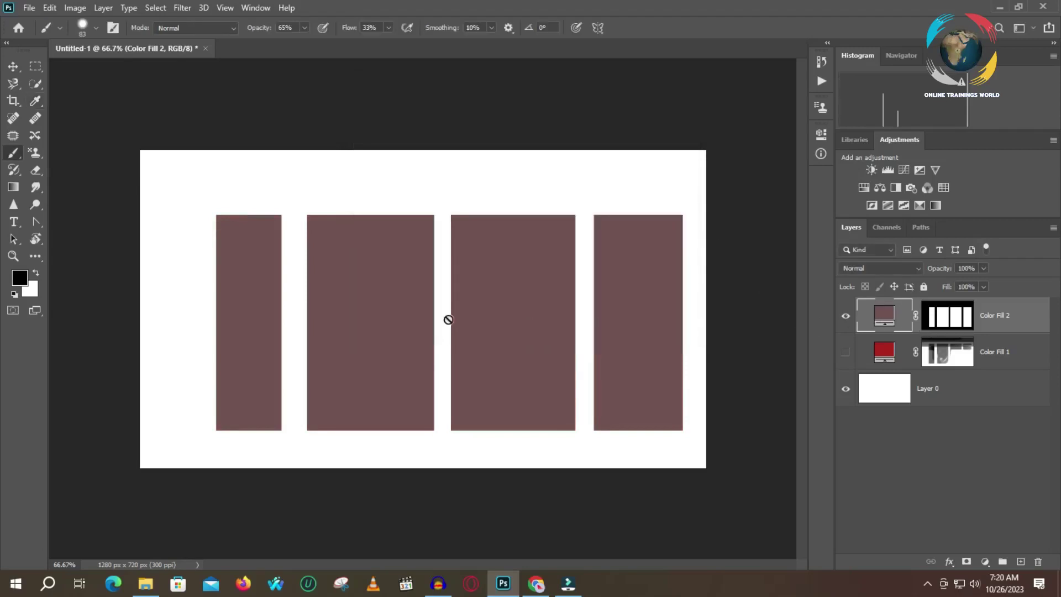
{"action": "left_click", "coordinate": [370, 309]}
{"action": "left_click", "coordinate": [546, 231]}
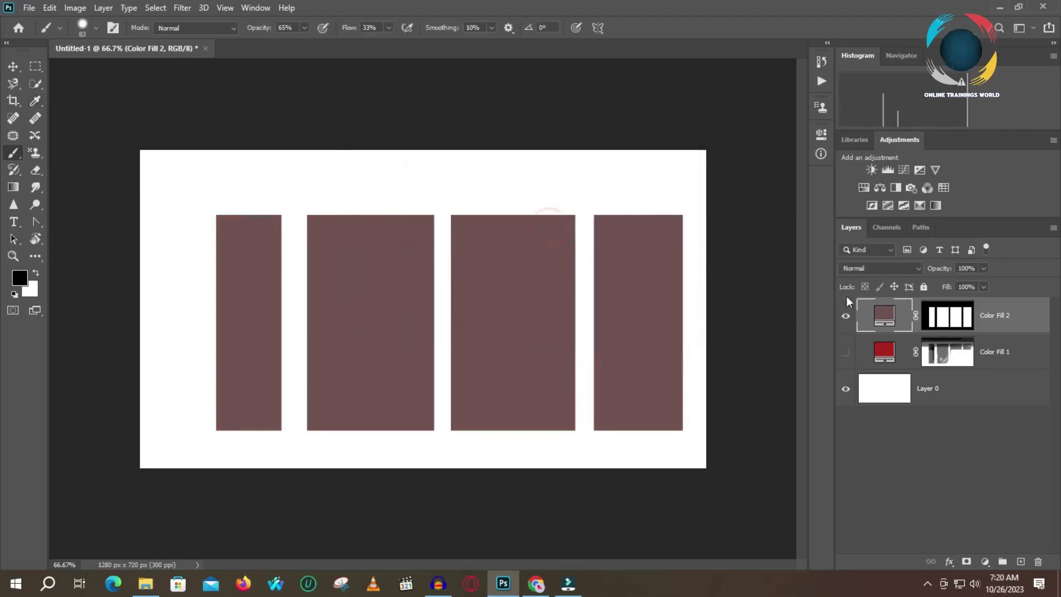
Recolor the column fill layer to a deep, saturated blue with a hue of 217°
{"action": "double_click", "coordinate": [884, 316]}
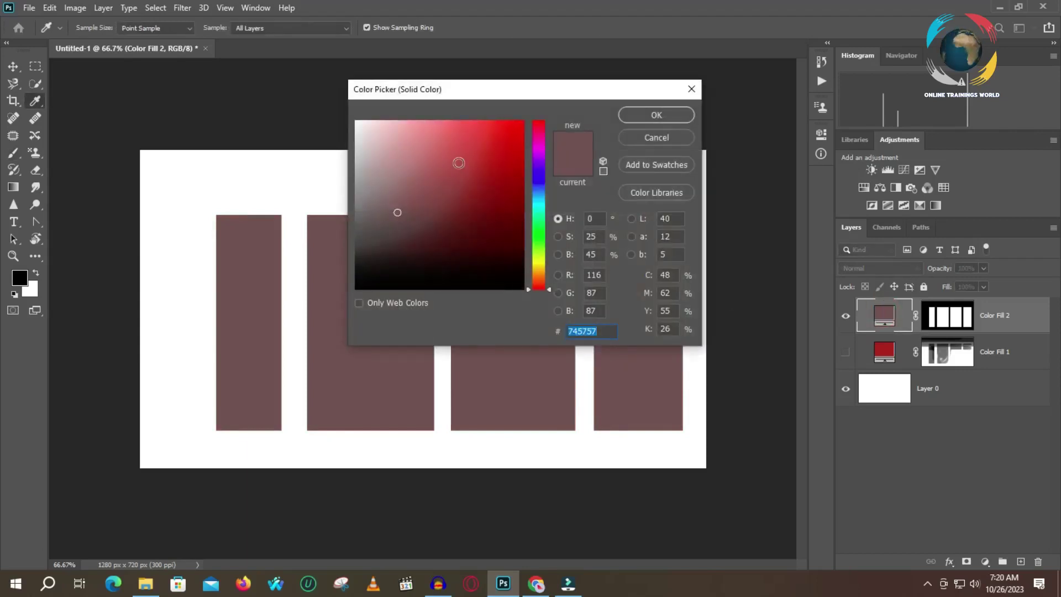
{"action": "left_click_drag", "start_coordinate": [536, 167], "coordinate": [536, 187]}
{"action": "left_click", "coordinate": [489, 189]}
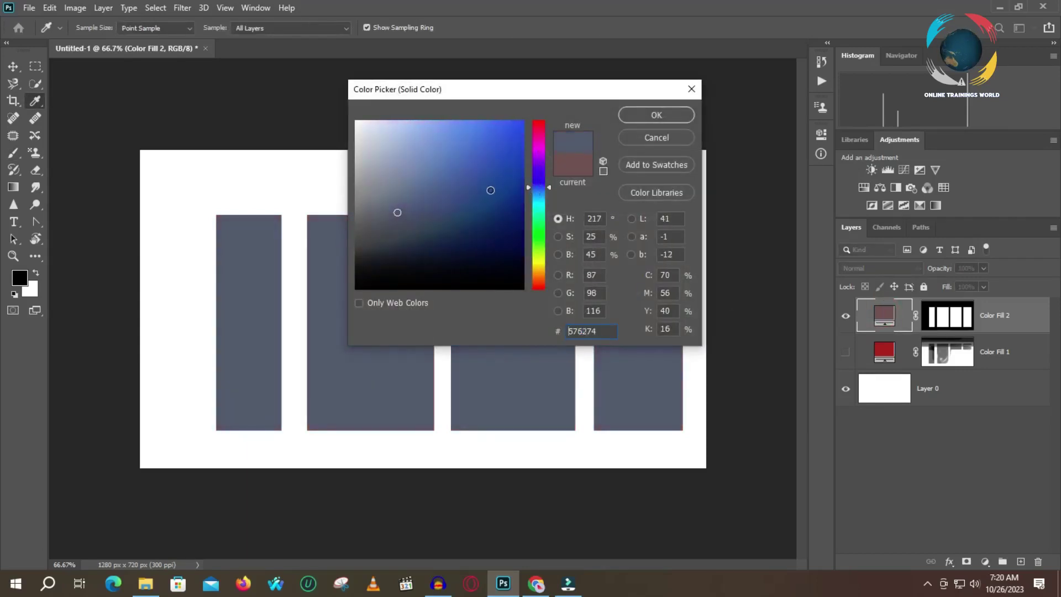
{"action": "left_click", "coordinate": [661, 119]}
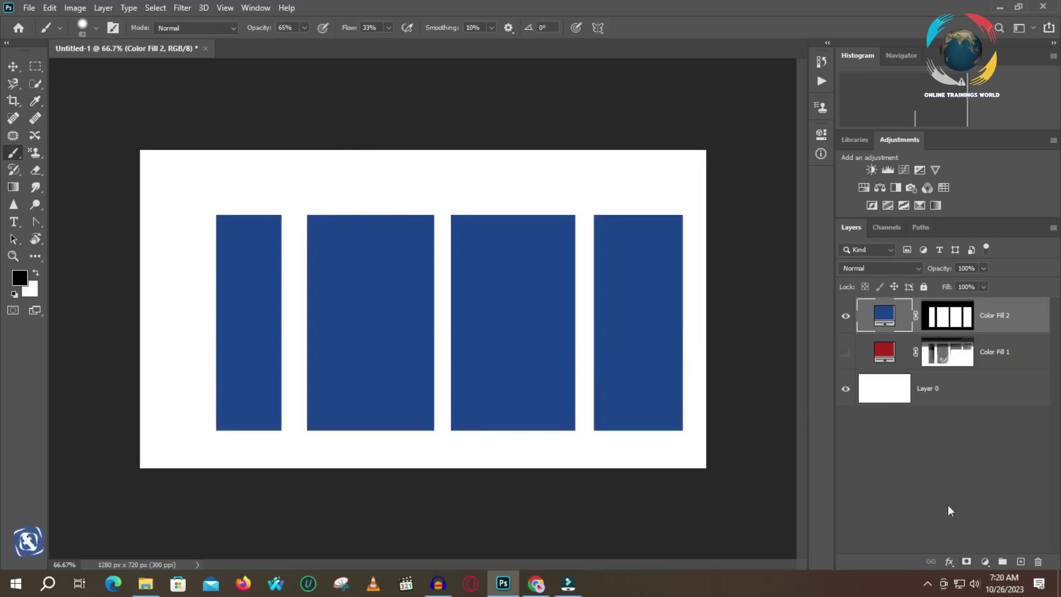
Add a Gradient fill layer above the blue columns using the magenta-to-blue preset from the Purples group
{"action": "left_click", "coordinate": [985, 563]}
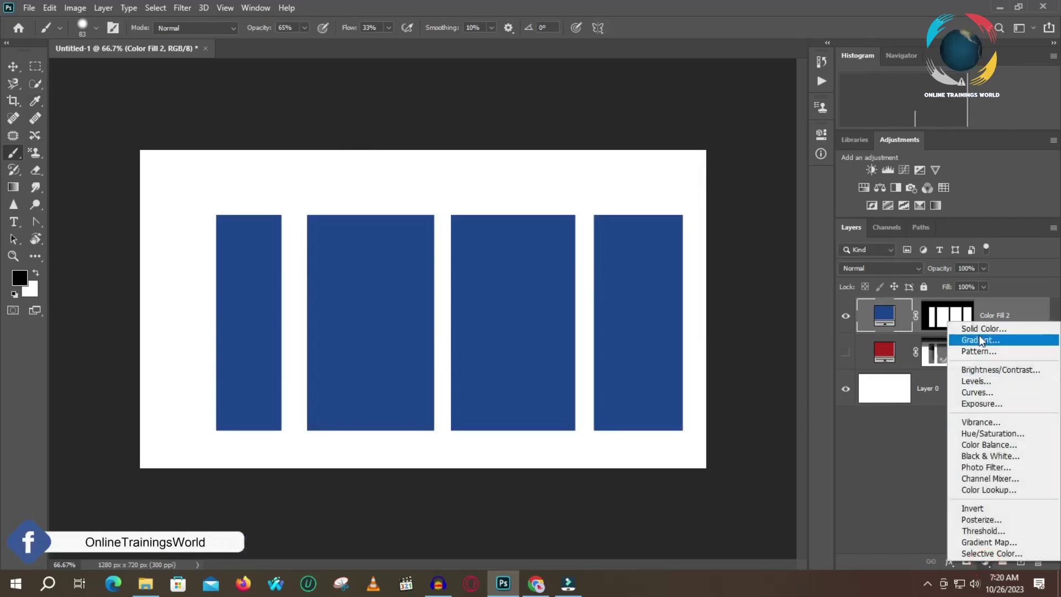
{"action": "left_click", "coordinate": [981, 341]}
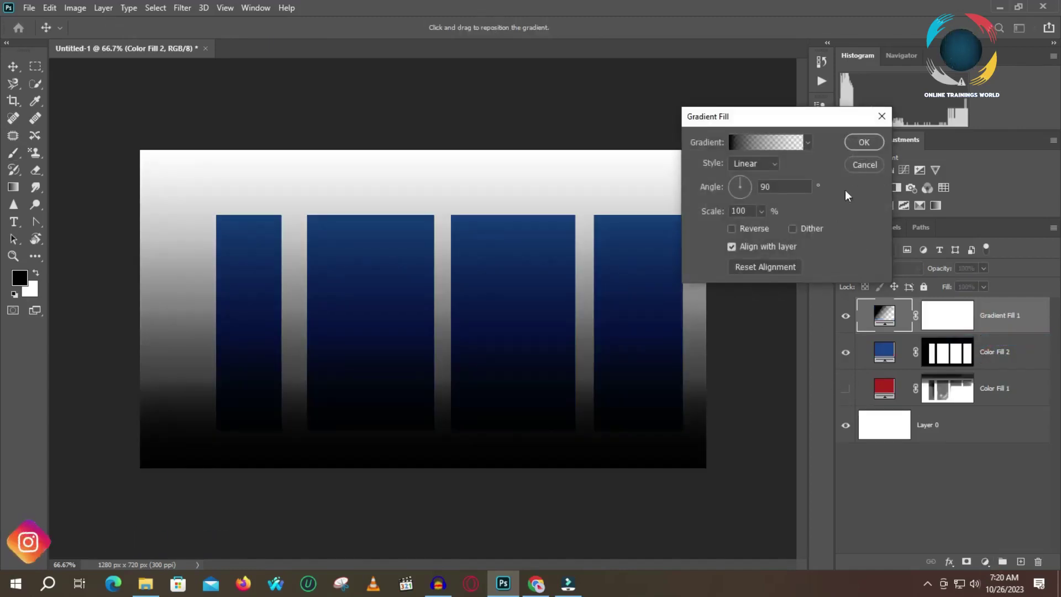
{"action": "left_click", "coordinate": [807, 143]}
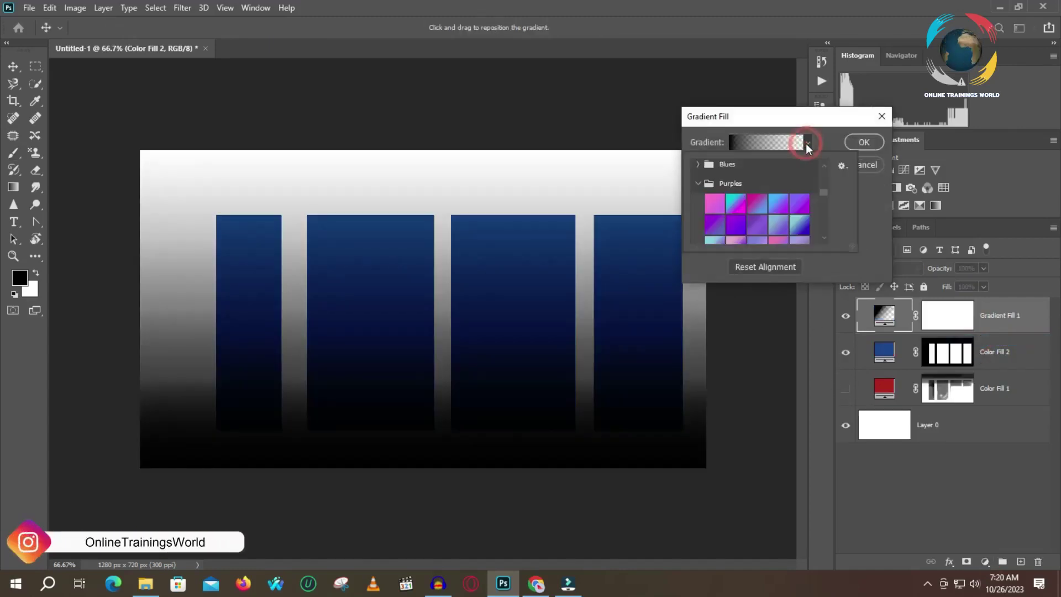
{"action": "right_click", "coordinate": [759, 205]}
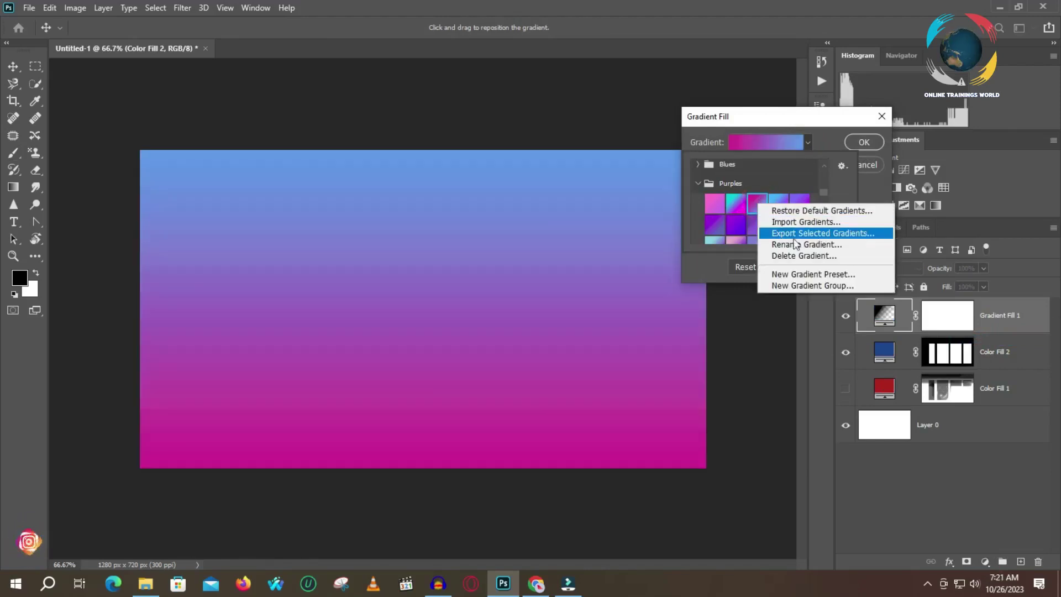
{"action": "left_click", "coordinate": [858, 131]}
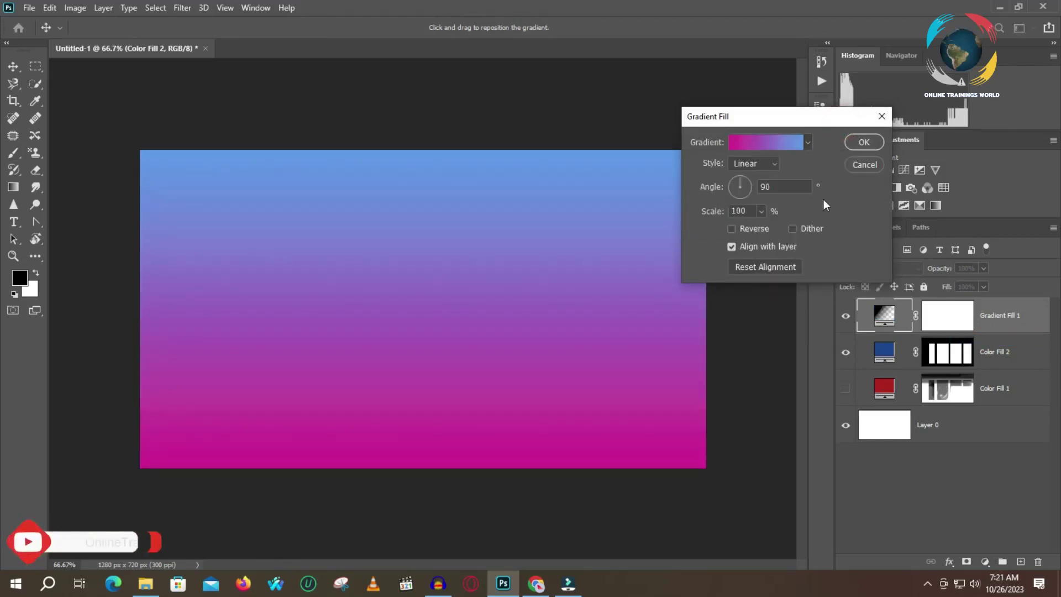
Set the gradient fill's angle to 6.22° and its style to Radial
{"action": "left_click_drag", "start_coordinate": [742, 186], "coordinate": [758, 184]}
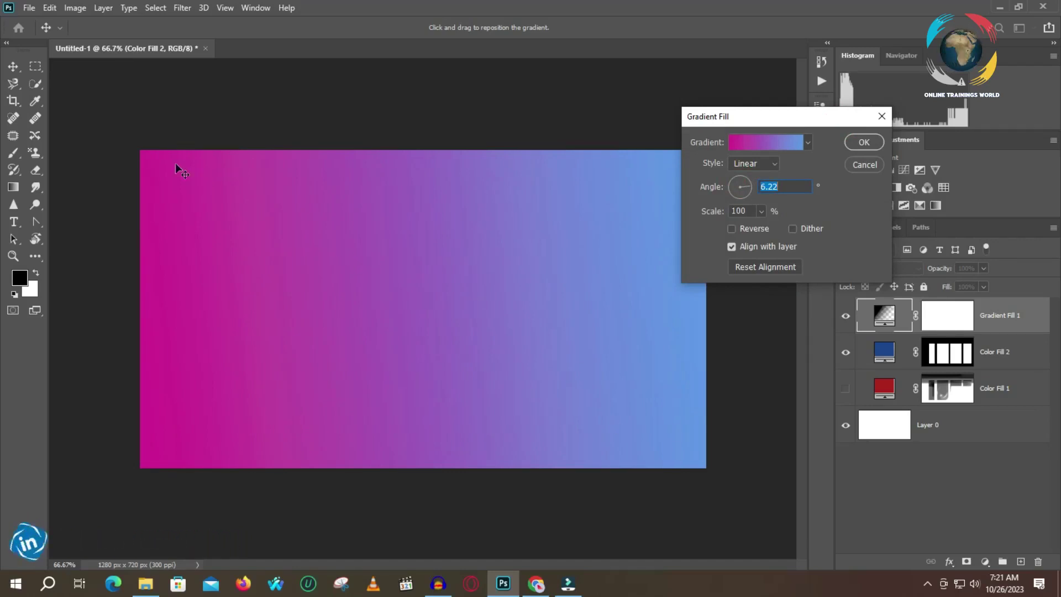
{"action": "left_click", "coordinate": [773, 160]}
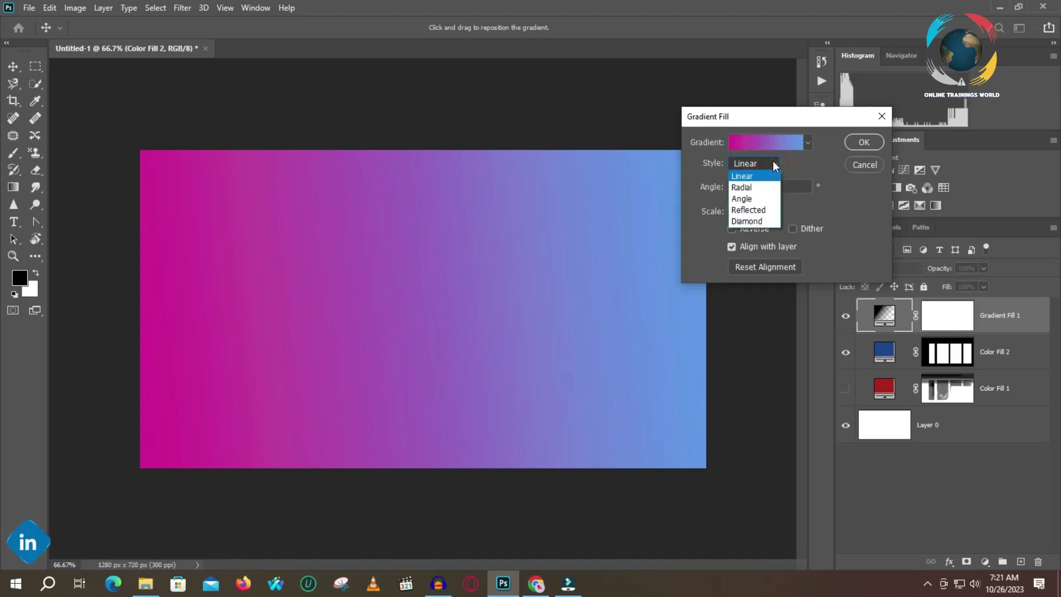
{"action": "left_click", "coordinate": [749, 190]}
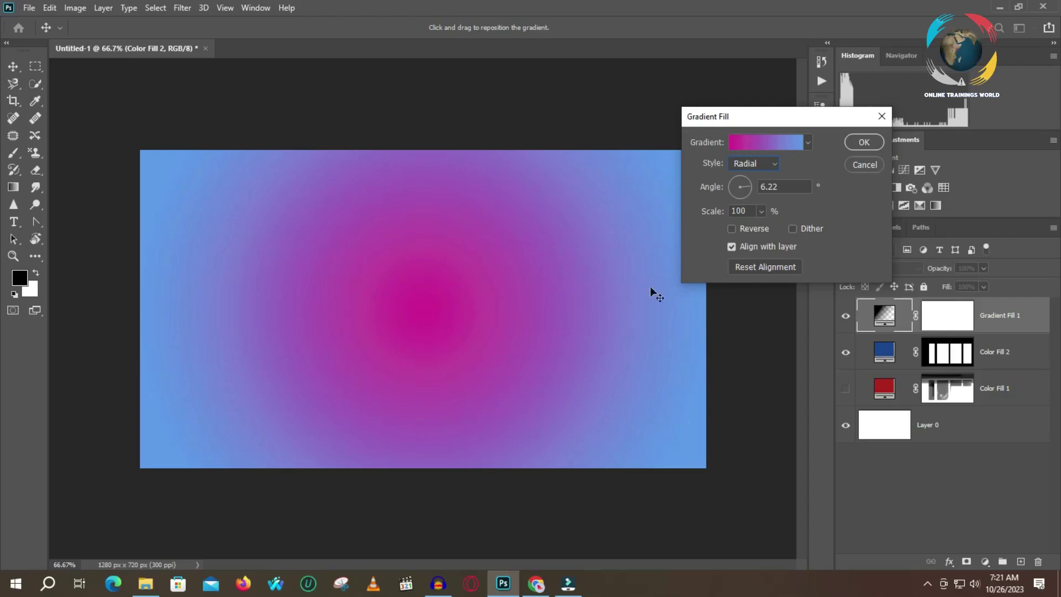
Set the gradient fill's scale to 111% and toggle Reverse on and back off
{"action": "left_click", "coordinate": [762, 211]}
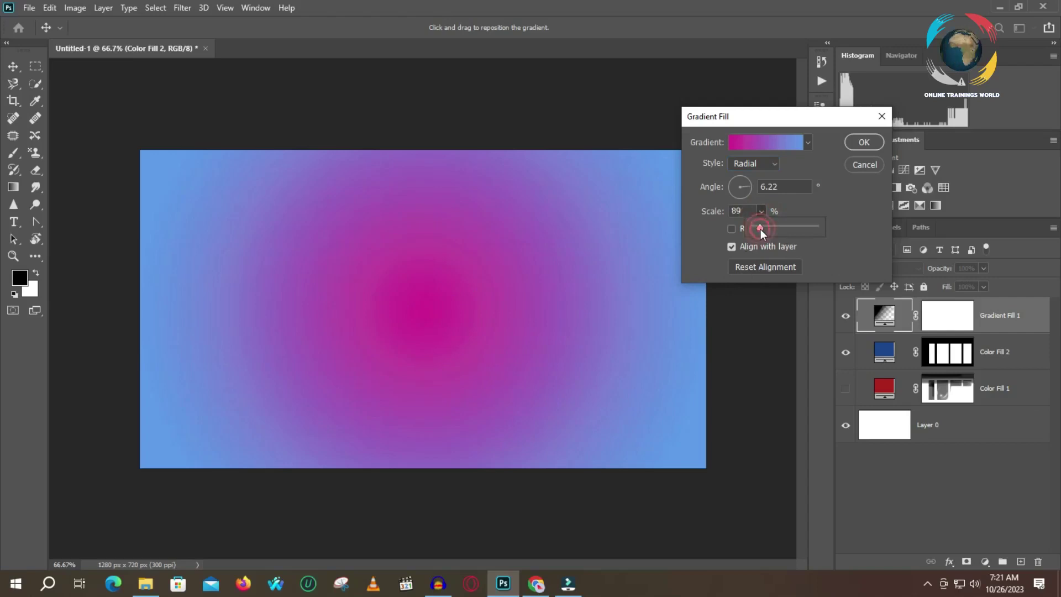
{"action": "left_click_drag", "start_coordinate": [761, 228], "coordinate": [762, 228]}
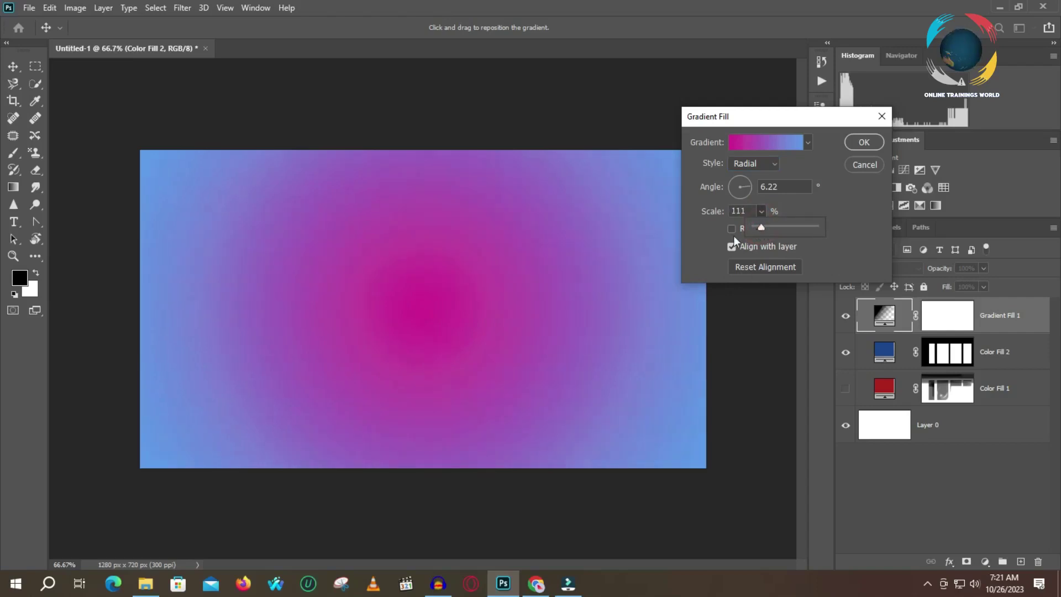
{"action": "left_click", "coordinate": [696, 232]}
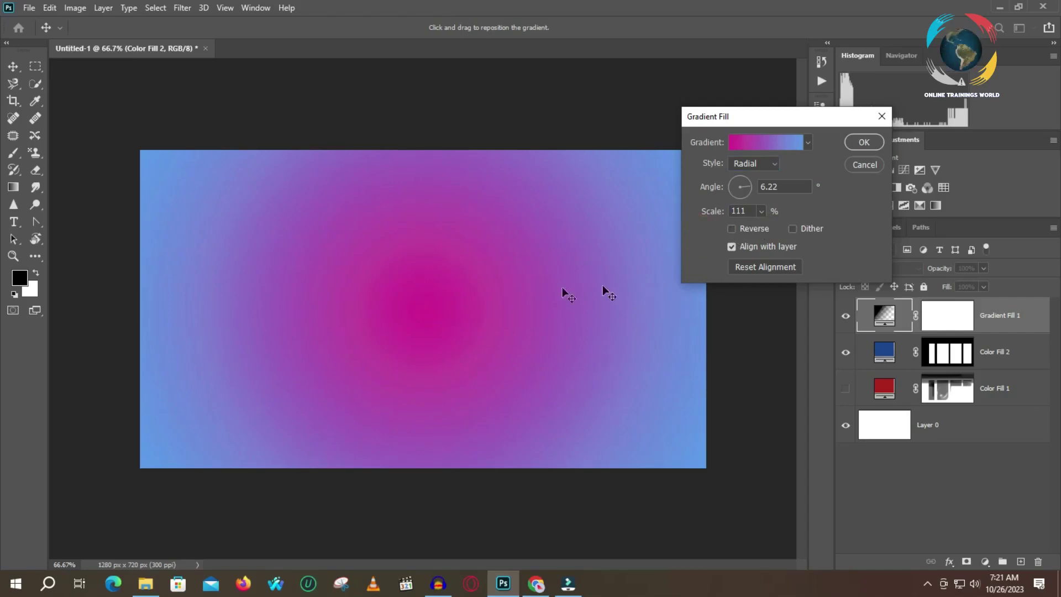
{"action": "left_click", "coordinate": [732, 229]}
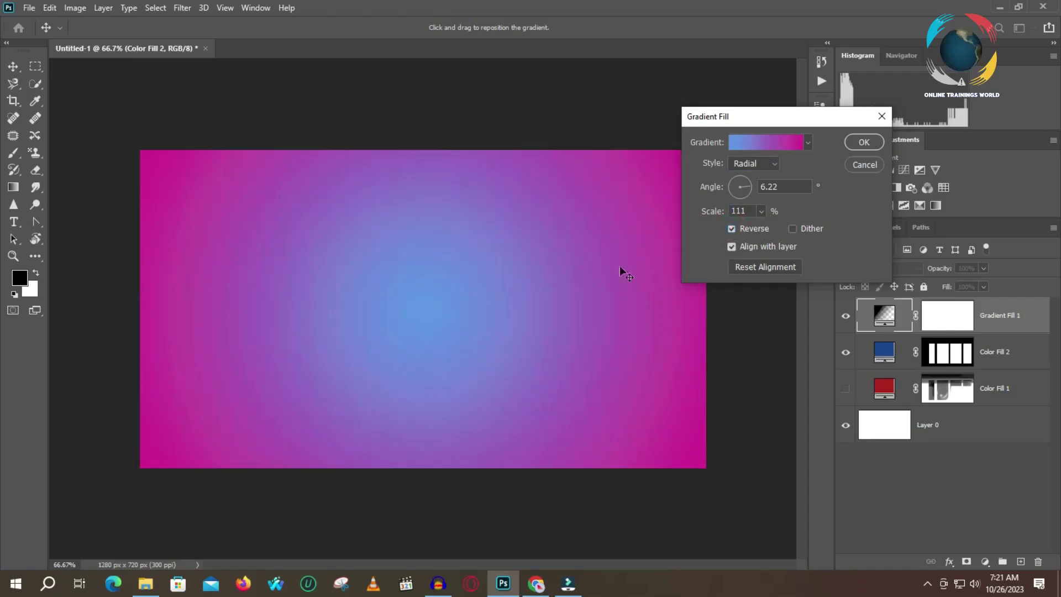
{"action": "left_click", "coordinate": [730, 229]}
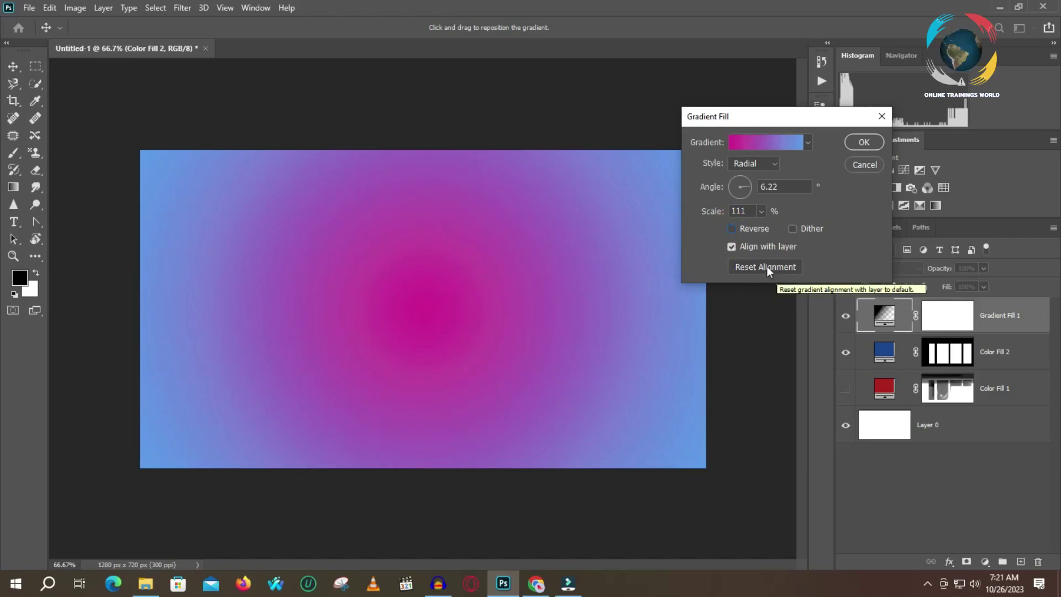
Try the Angle gradient style at 156.67°, toggling Reverse on and back off
{"action": "left_click", "coordinate": [773, 165]}
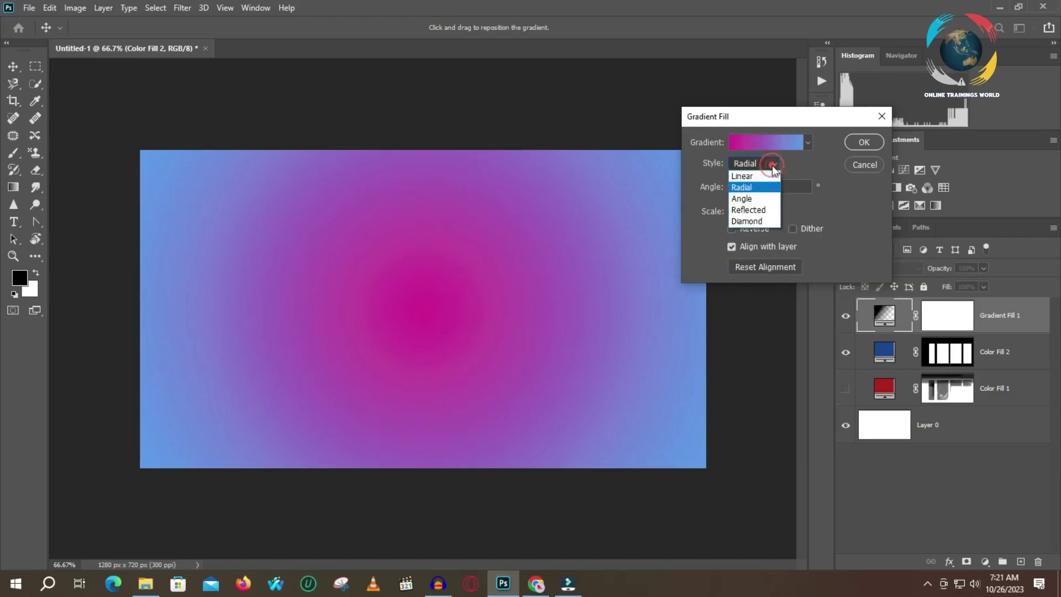
{"action": "left_click", "coordinate": [751, 200]}
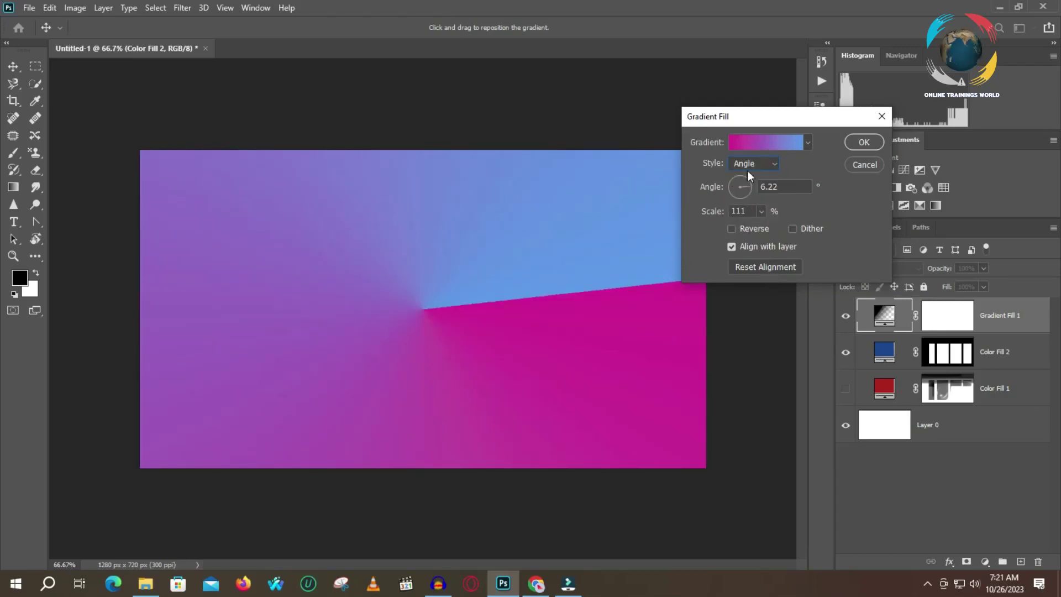
{"action": "left_click_drag", "start_coordinate": [749, 186], "coordinate": [721, 179]}
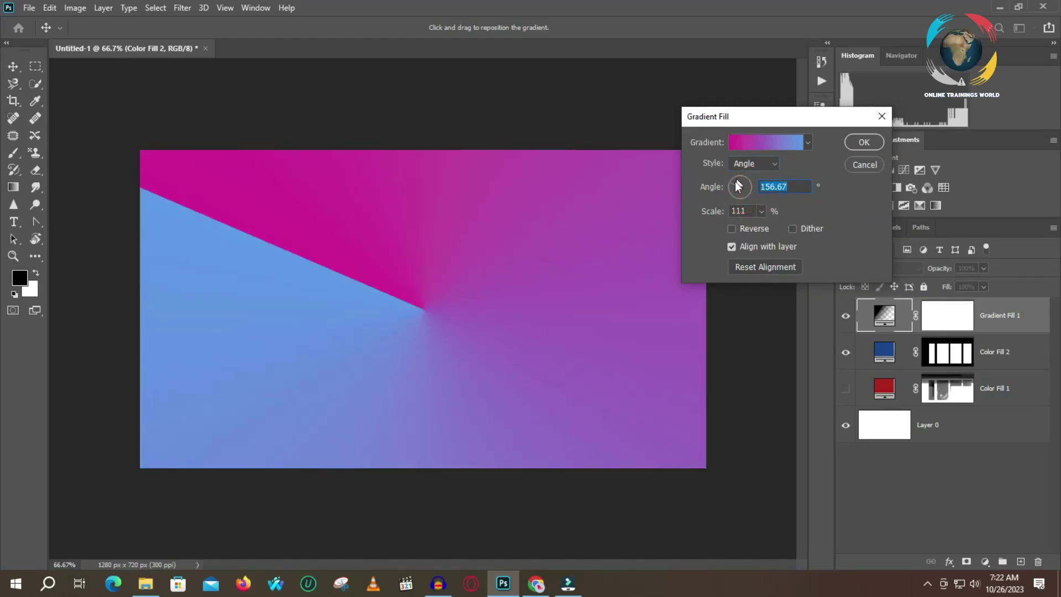
{"action": "left_click", "coordinate": [731, 227]}
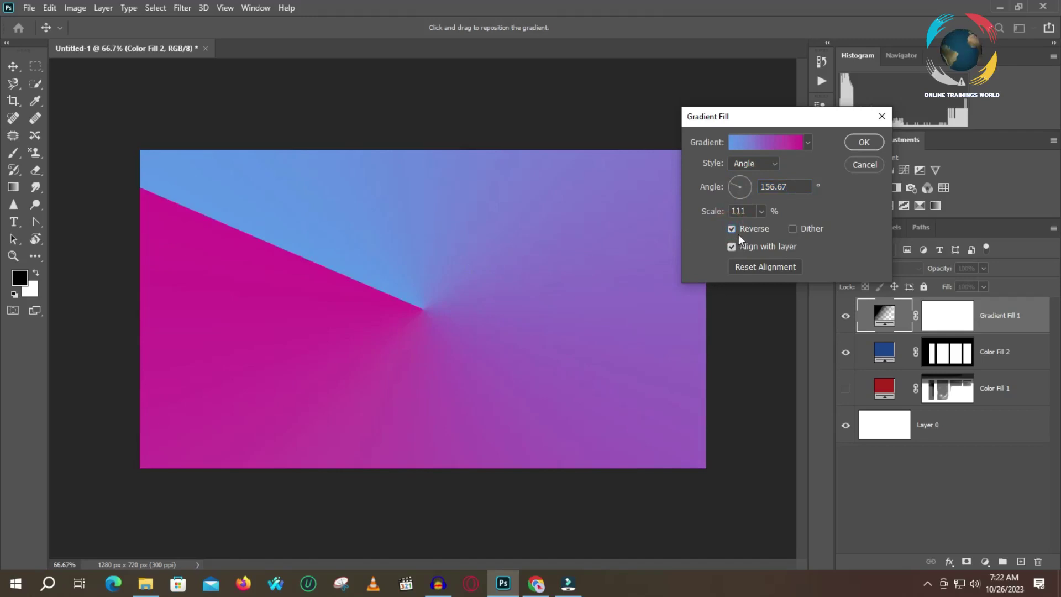
{"action": "left_click", "coordinate": [731, 228]}
Change the gradient fill's style to Reflected and rotate its angle to 42.3°
{"action": "left_click", "coordinate": [755, 163]}
{"action": "left_click", "coordinate": [759, 210]}
{"action": "left_click", "coordinate": [759, 211]}
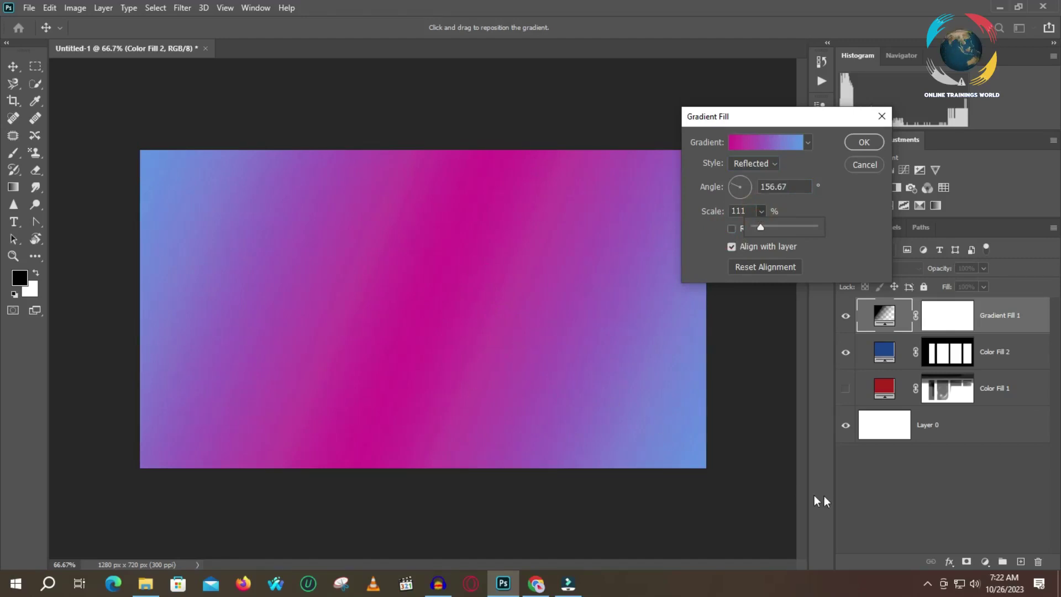
{"action": "left_click_drag", "start_coordinate": [728, 184], "coordinate": [749, 178]}
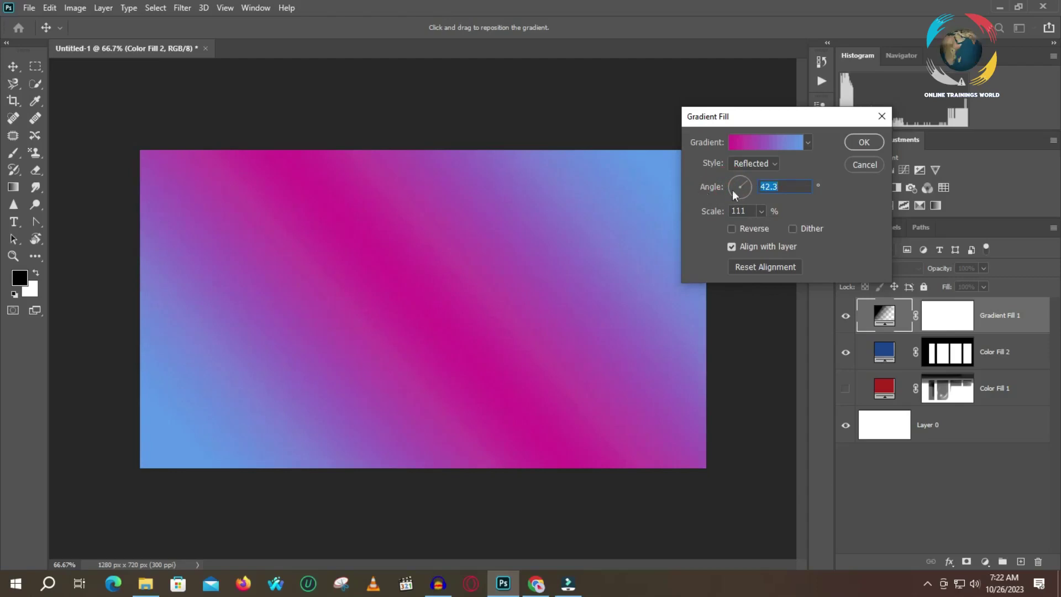
Change the gradient fill's style to Diamond and move its centre to the upper-left part of the canvas
{"action": "left_click", "coordinate": [754, 163]}
{"action": "left_click", "coordinate": [747, 222]}
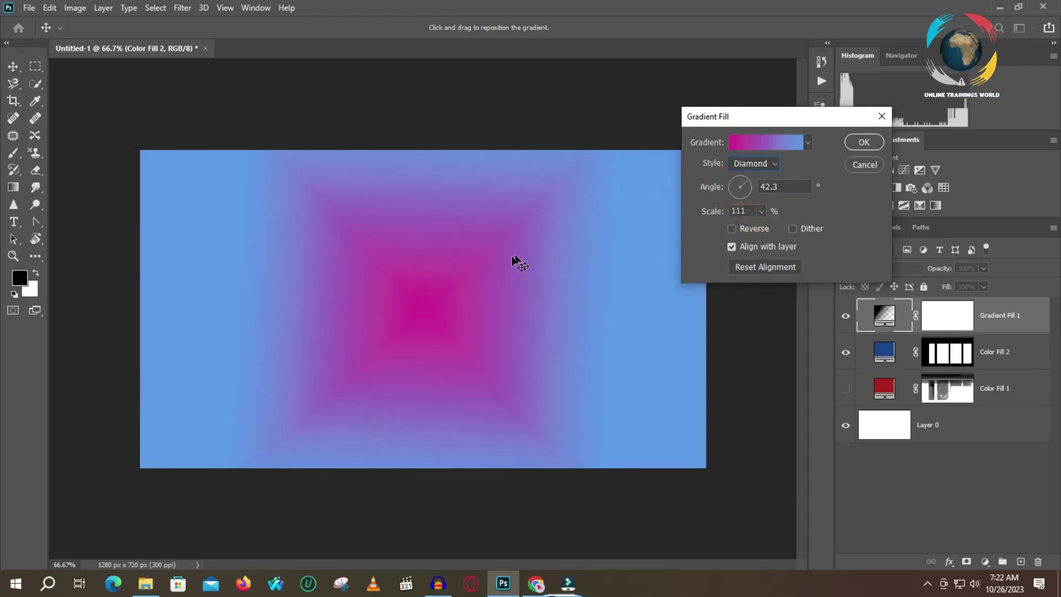
{"action": "left_click_drag", "start_coordinate": [358, 281], "coordinate": [287, 253]}
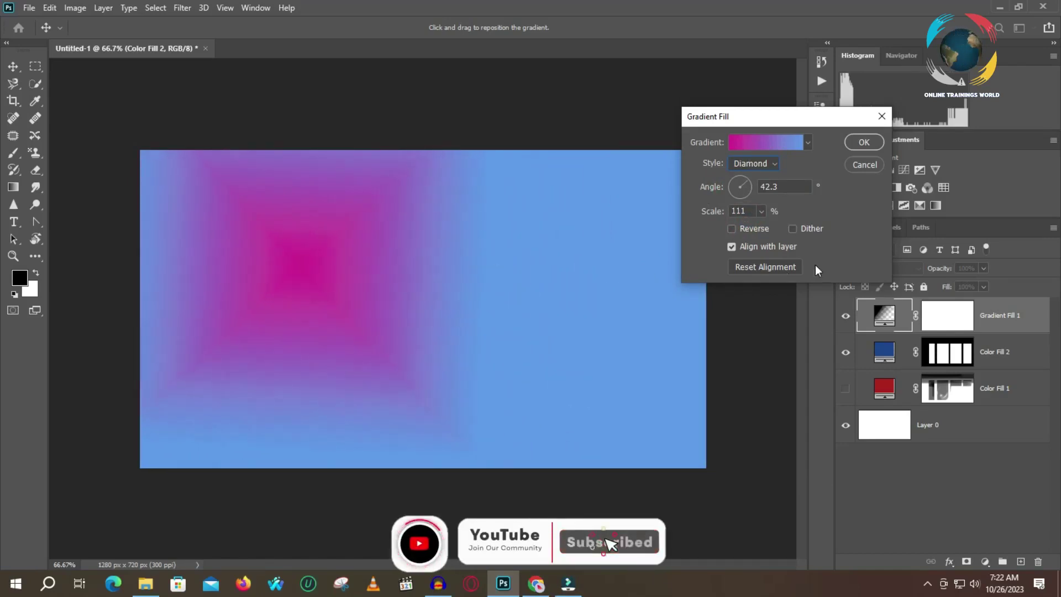
Try a scale of 144% and an angle of 3.89° for the diamond gradient fill
{"action": "left_click", "coordinate": [759, 211]}
{"action": "left_click_drag", "start_coordinate": [759, 225], "coordinate": [762, 227]}
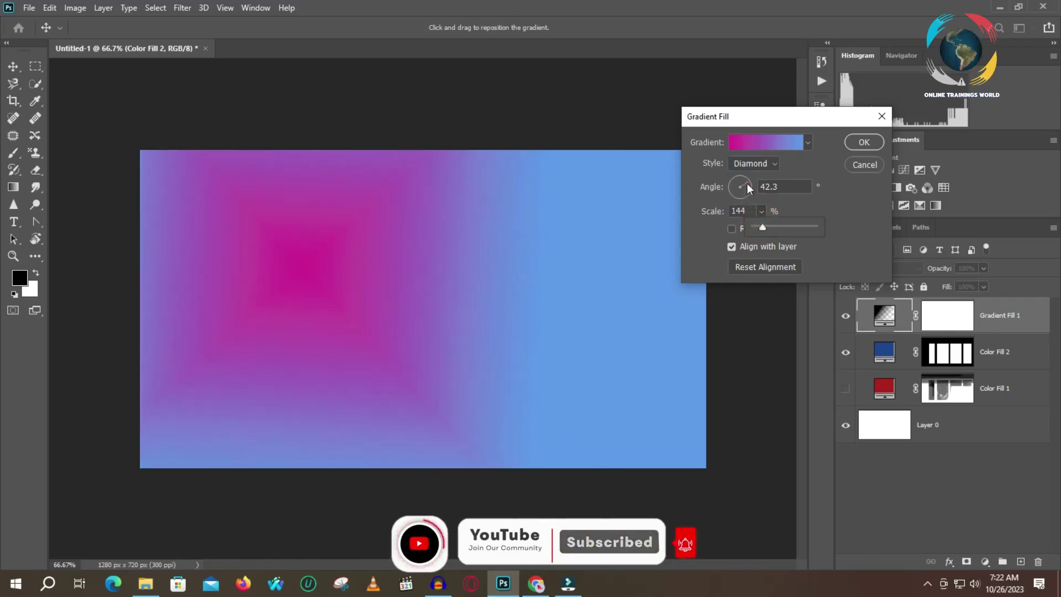
{"action": "left_click", "coordinate": [747, 183]}
{"action": "left_click_drag", "start_coordinate": [747, 184], "coordinate": [749, 187]}
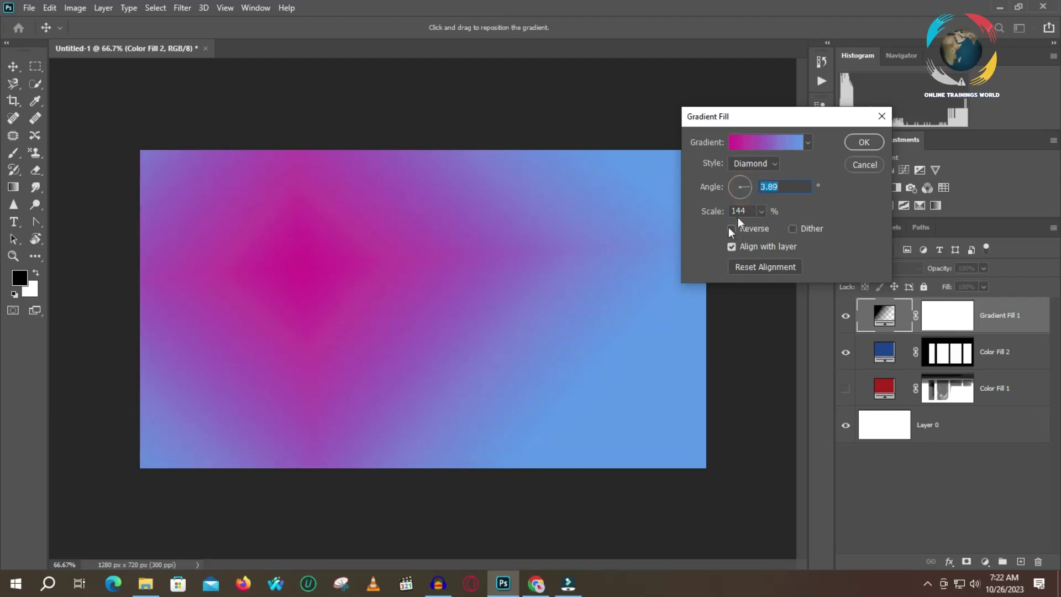
{"action": "left_click", "coordinate": [849, 207]}
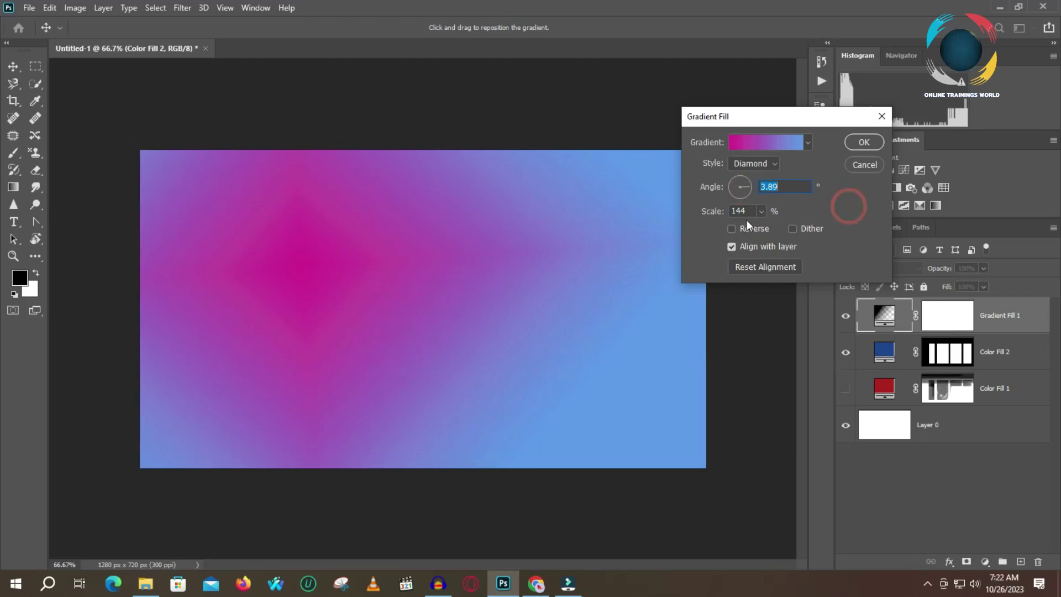
Set the diamond gradient's scale to 56% and its angle to 29.63°, and apply the gradient fill
{"action": "left_click", "coordinate": [762, 211]}
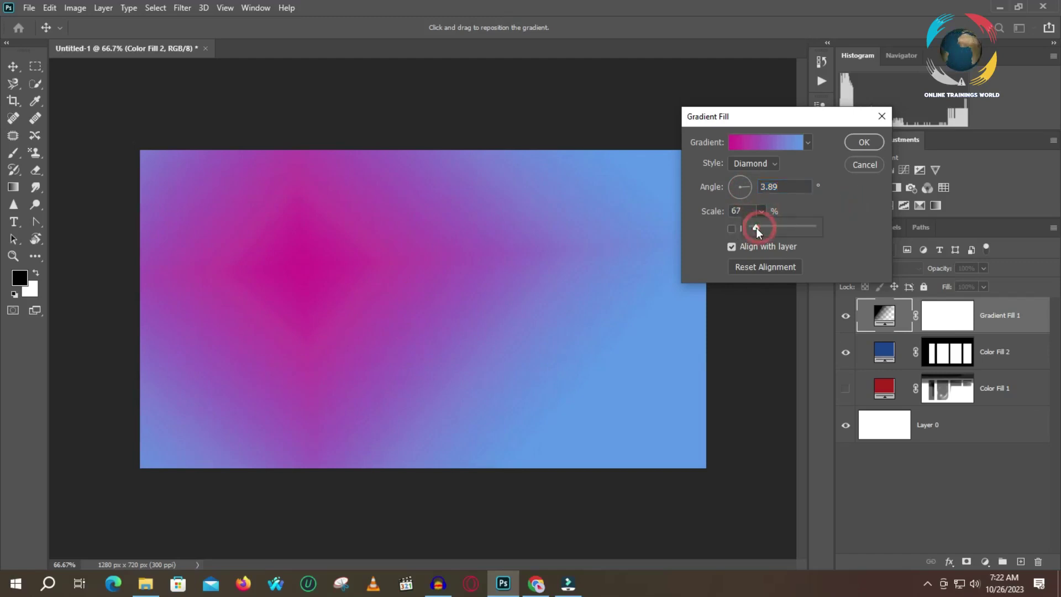
{"action": "left_click_drag", "start_coordinate": [756, 228], "coordinate": [756, 227]}
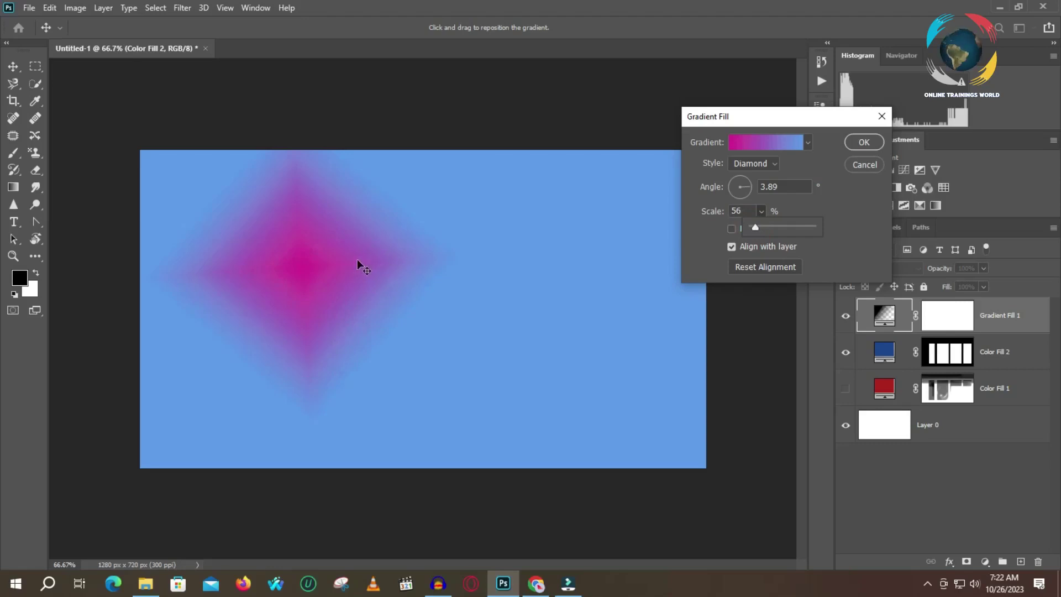
{"action": "left_click", "coordinate": [753, 188]}
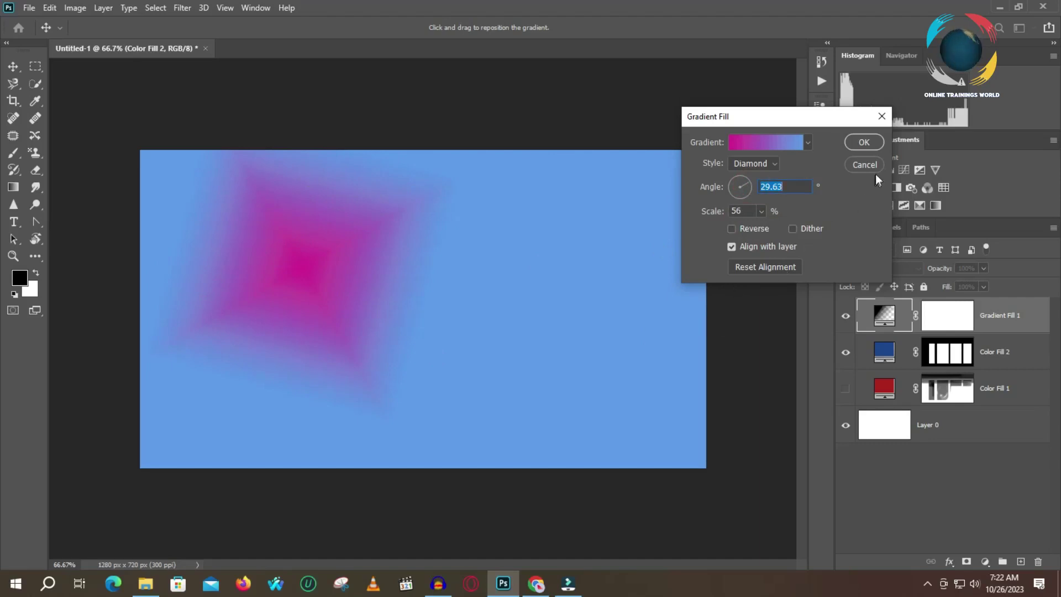
{"action": "left_click", "coordinate": [863, 142]}
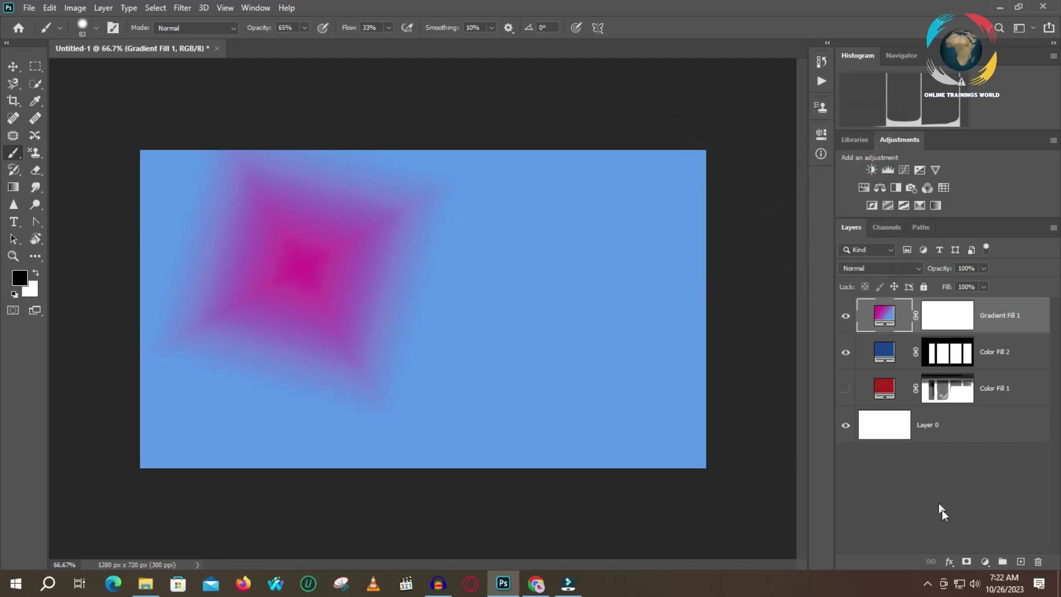
Add a Pattern fill layer above the gradient fill and select the pattern in the classic style Patterns 06 group
{"action": "left_click", "coordinate": [985, 562]}
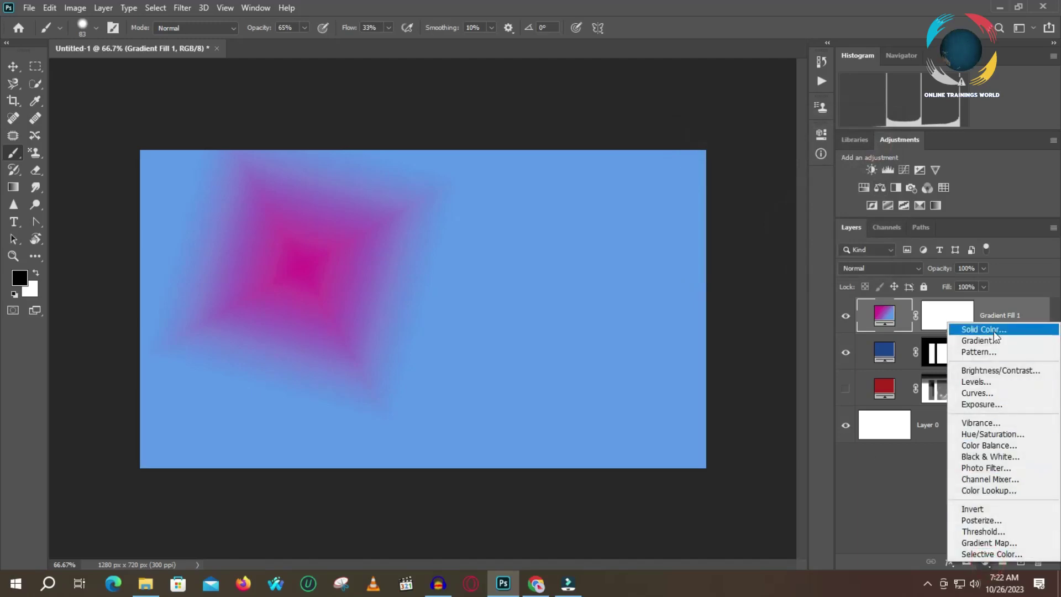
{"action": "left_click", "coordinate": [981, 354]}
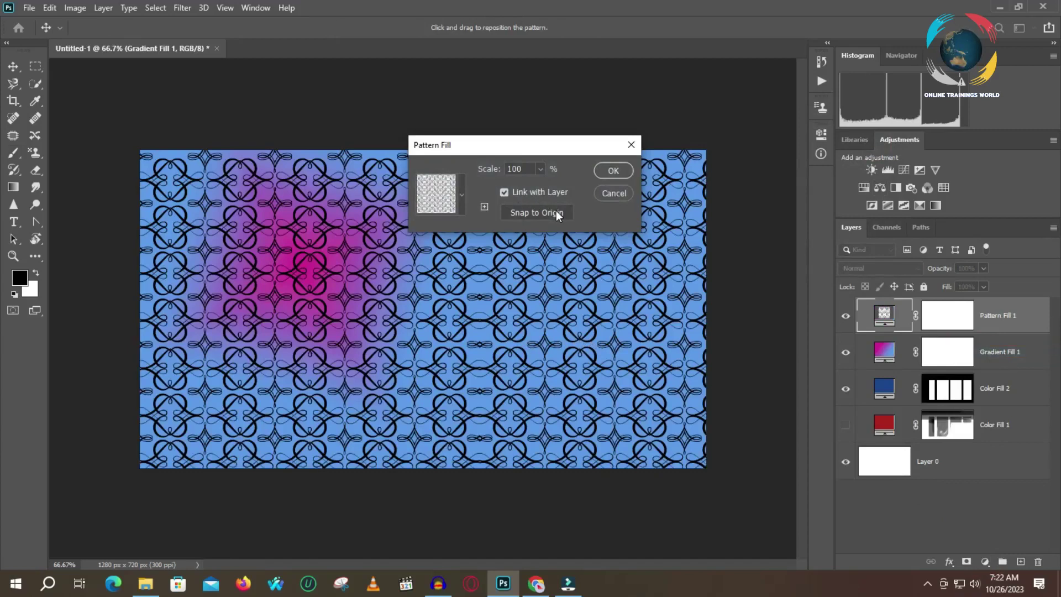
{"action": "left_click", "coordinate": [461, 196]}
{"action": "scroll", "coordinate": [391, 288], "scroll_direction": "down", "scroll_amount": 2}
{"action": "scroll", "coordinate": [391, 288], "scroll_direction": "down", "scroll_amount": 2}
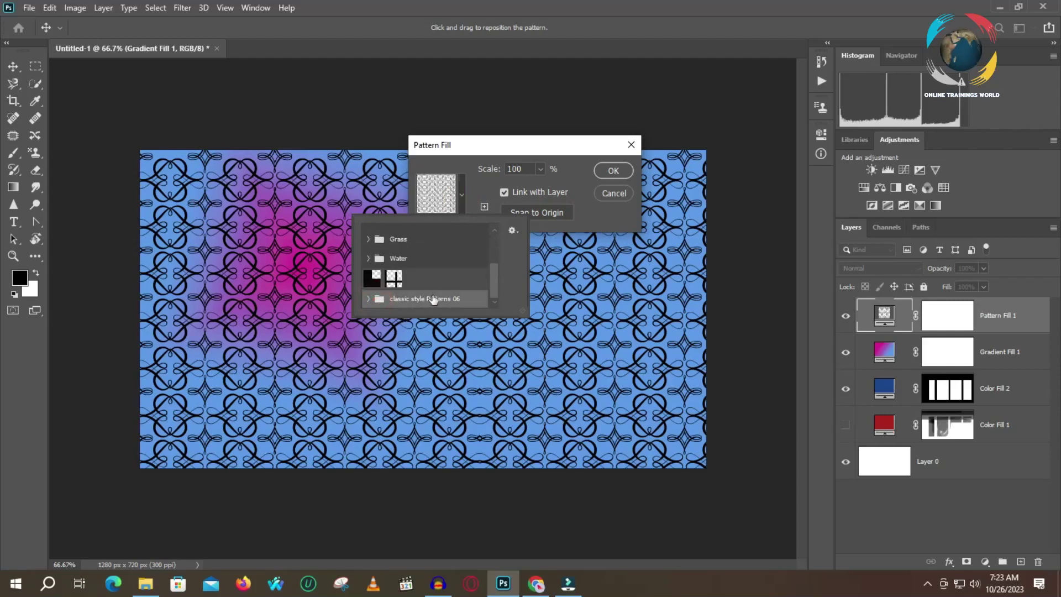
{"action": "left_click", "coordinate": [369, 301]}
{"action": "scroll", "coordinate": [434, 303], "scroll_direction": "up", "scroll_amount": 1}
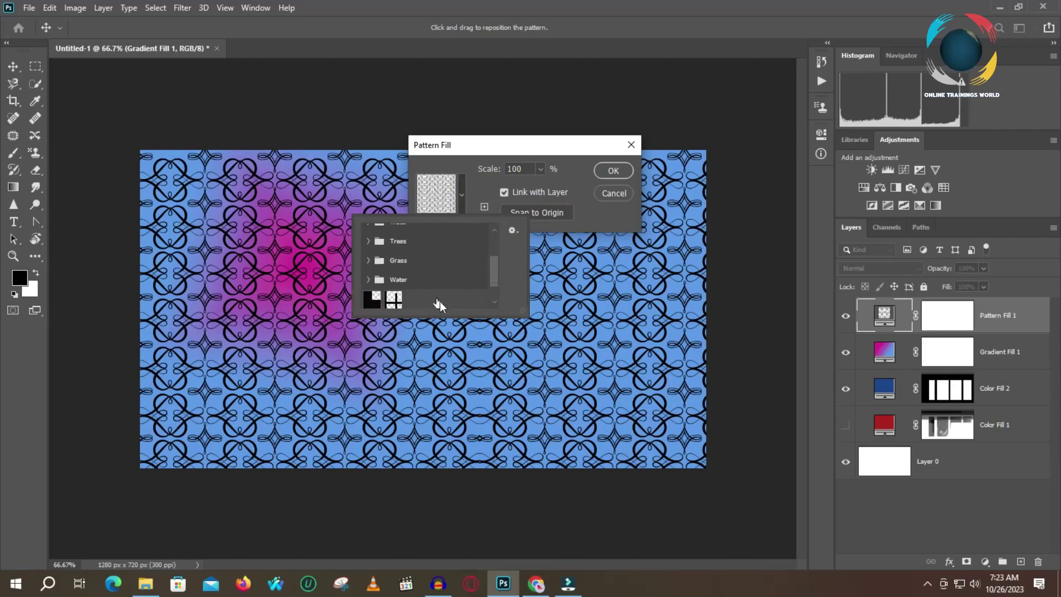
{"action": "scroll", "coordinate": [438, 304], "scroll_direction": "down", "scroll_amount": 2}
{"action": "left_click", "coordinate": [385, 298]}
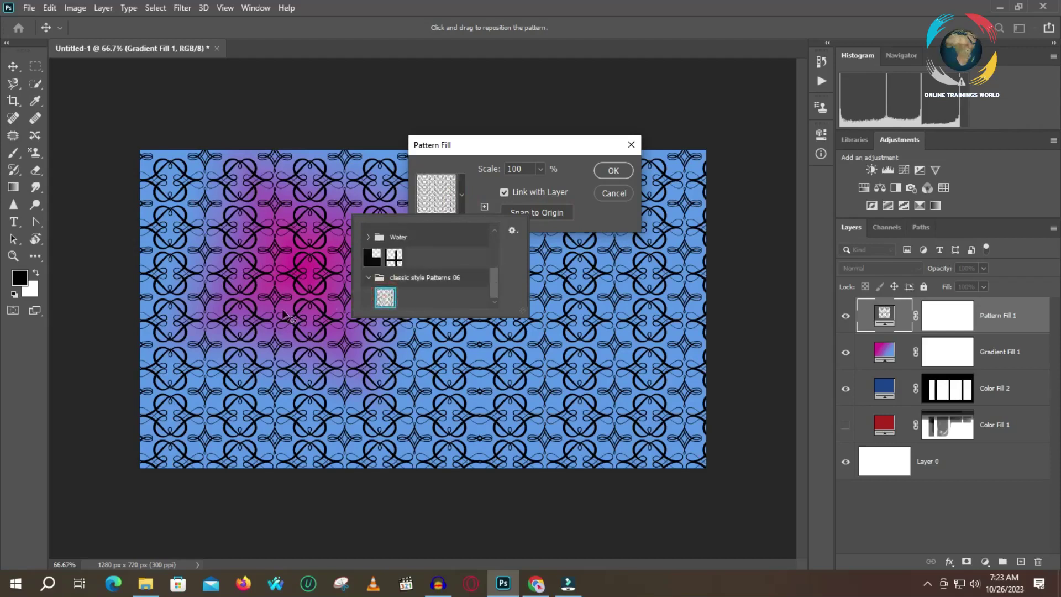
Change the pattern fill to the first pattern in the Water group and apply it at 100% scale
{"action": "left_click", "coordinate": [494, 247]}
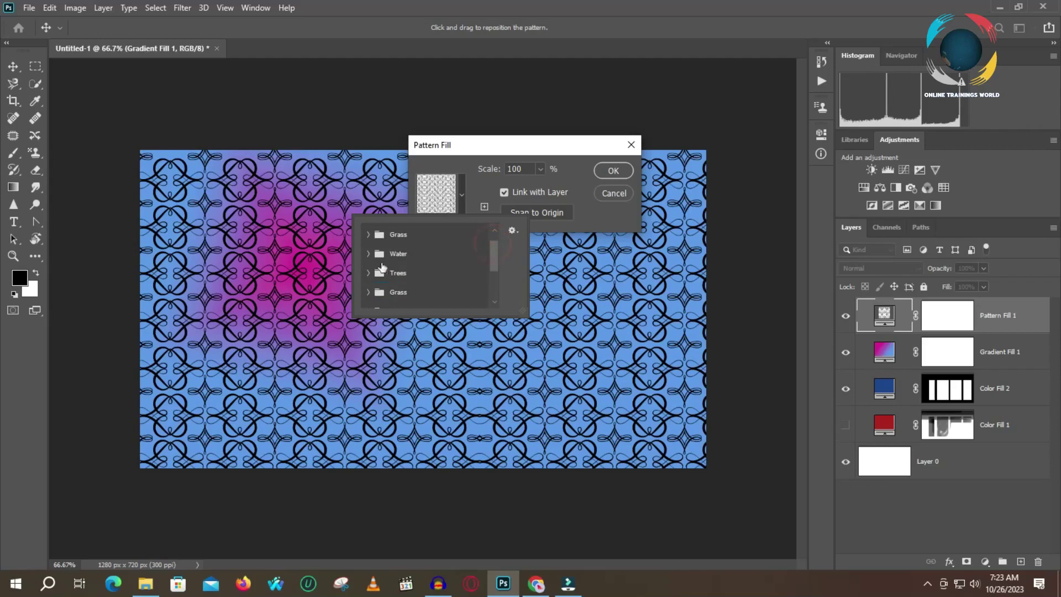
{"action": "left_click", "coordinate": [368, 253]}
{"action": "left_click", "coordinate": [386, 273]}
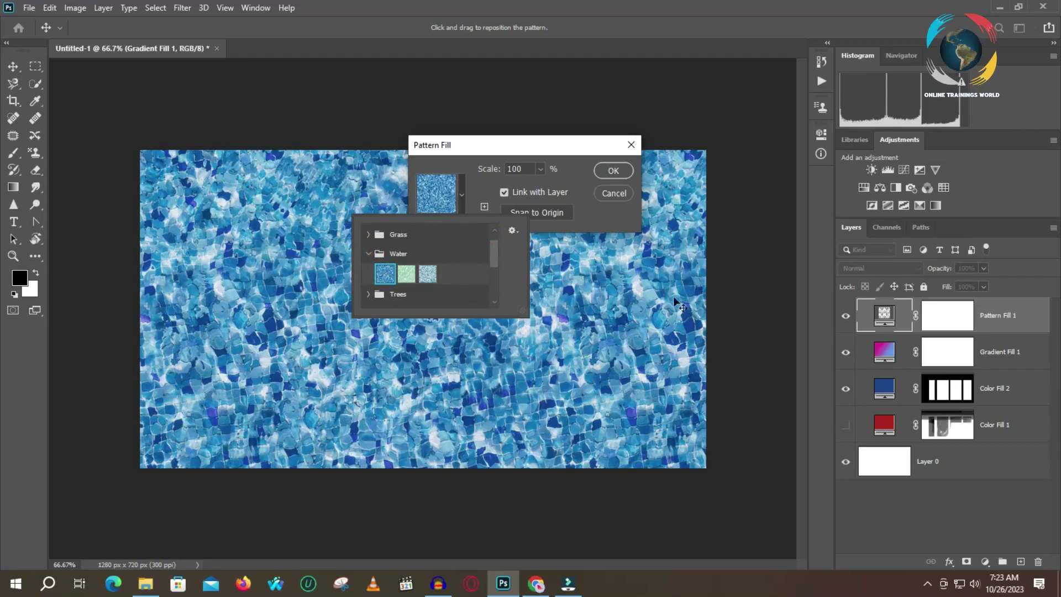
{"action": "left_click", "coordinate": [619, 172]}
{"action": "left_click", "coordinate": [619, 172]}
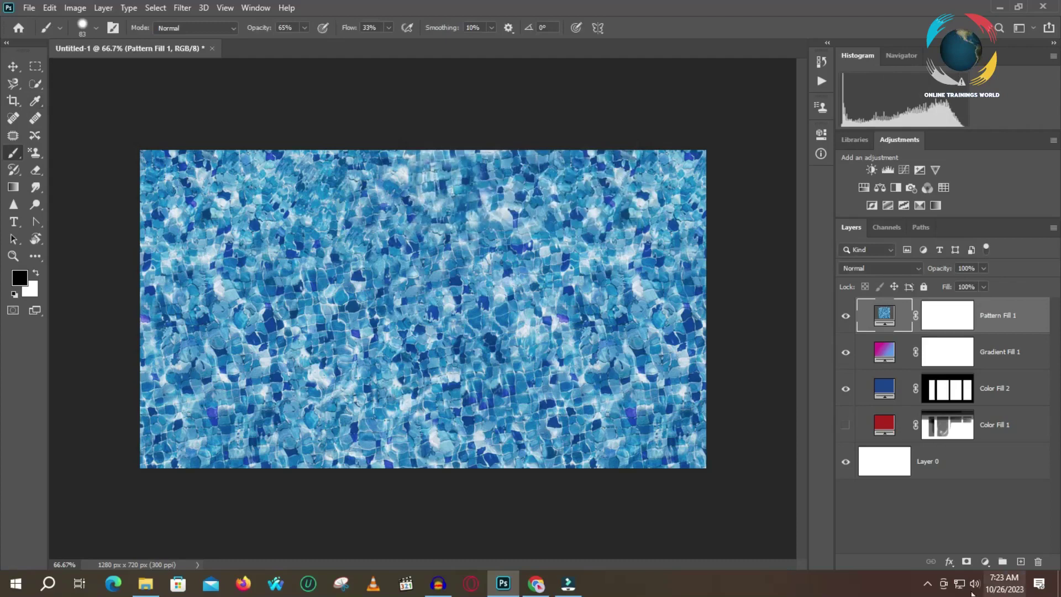
Bring up the available fill and adjustment layer types for a new layer above the pattern fill
{"action": "left_click", "coordinate": [984, 562]}
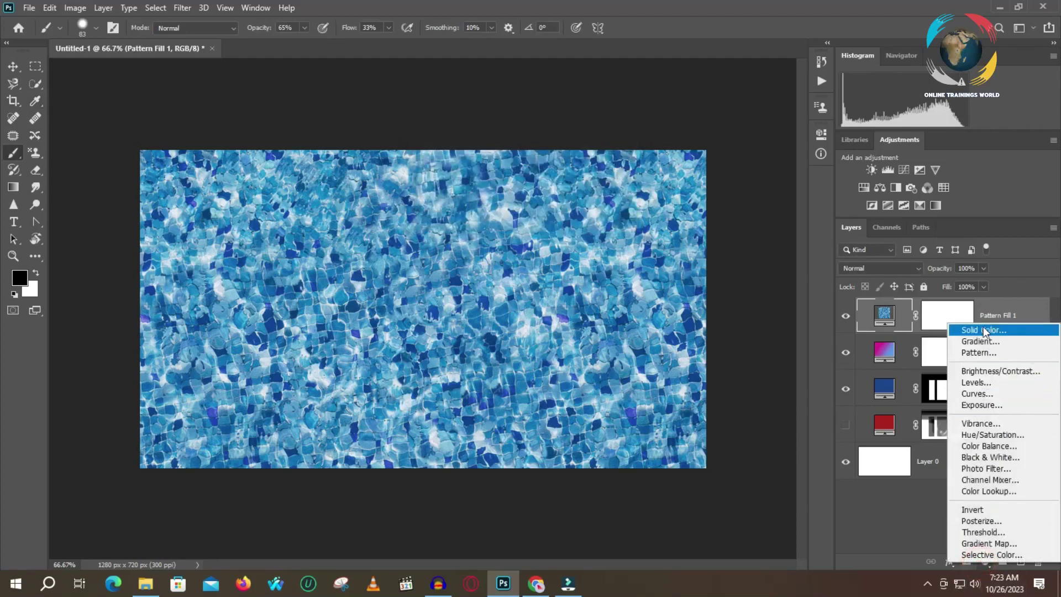